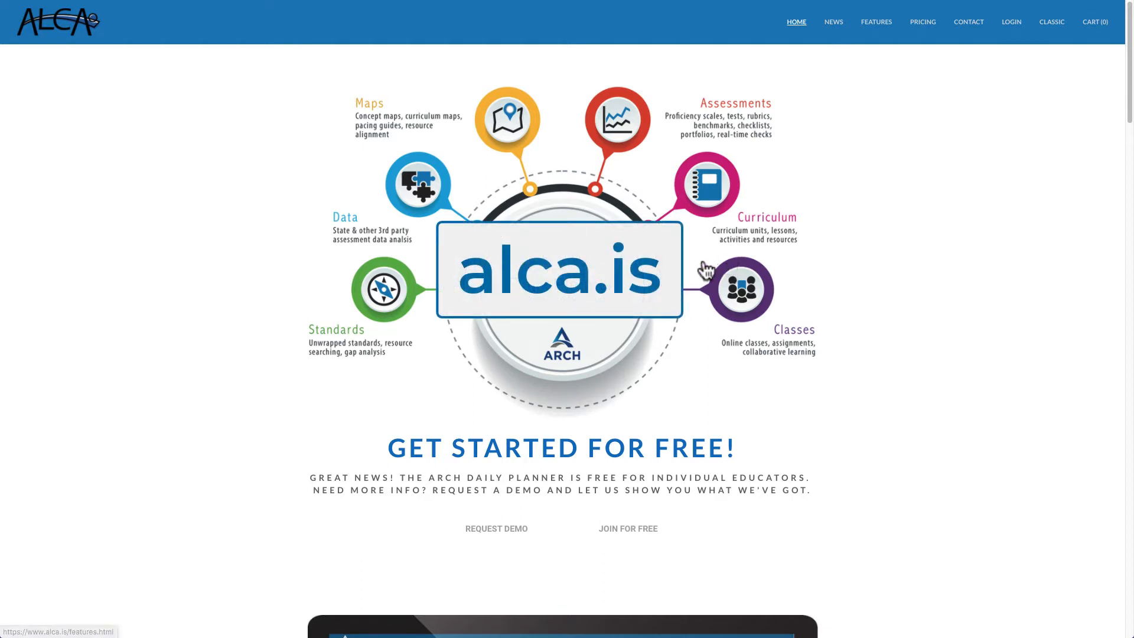
# Step: Log in with the prefilled credentials and open the PSN Nursing Portfolio Template linked in the Holistic Assessment class
pyautogui.click(1005, 26)
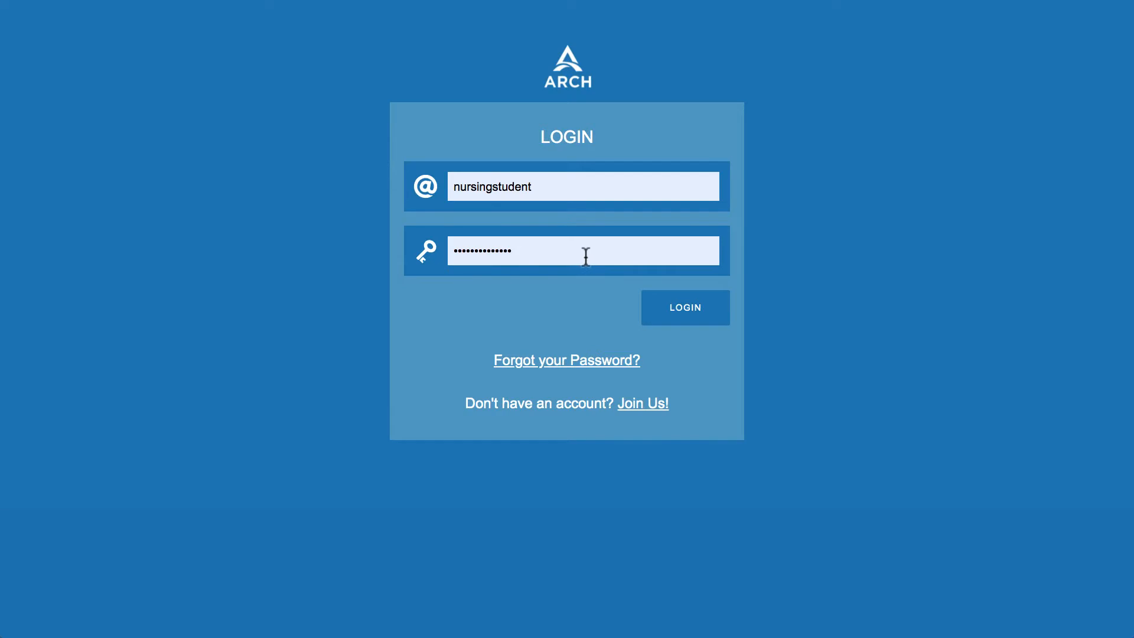
pyautogui.click(684, 309)
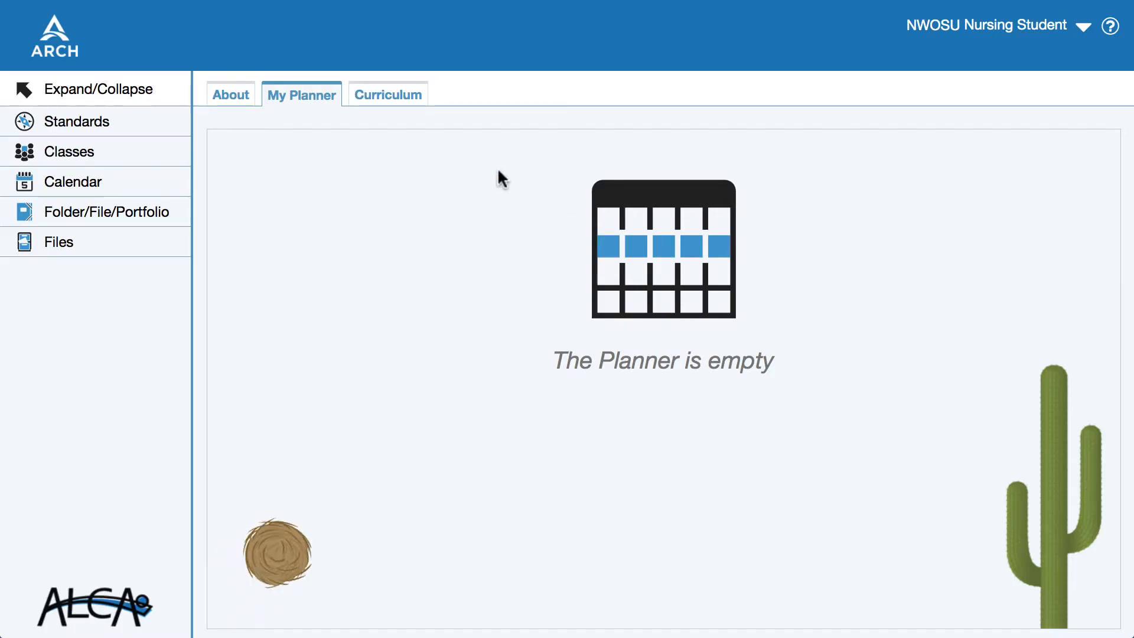
pyautogui.click(103, 160)
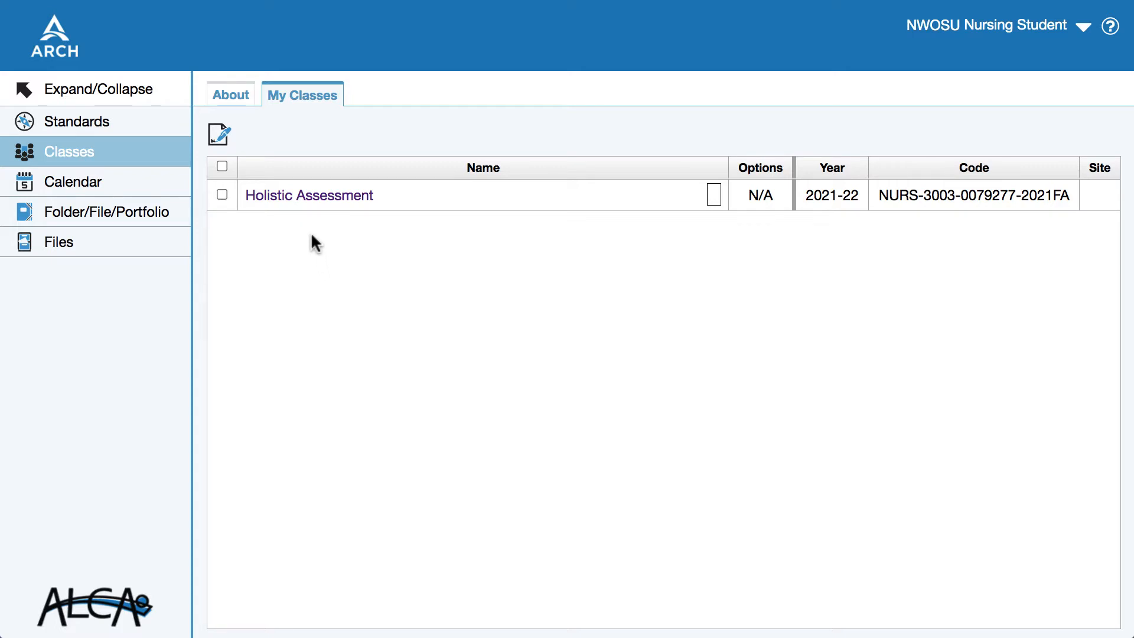
pyautogui.click(323, 202)
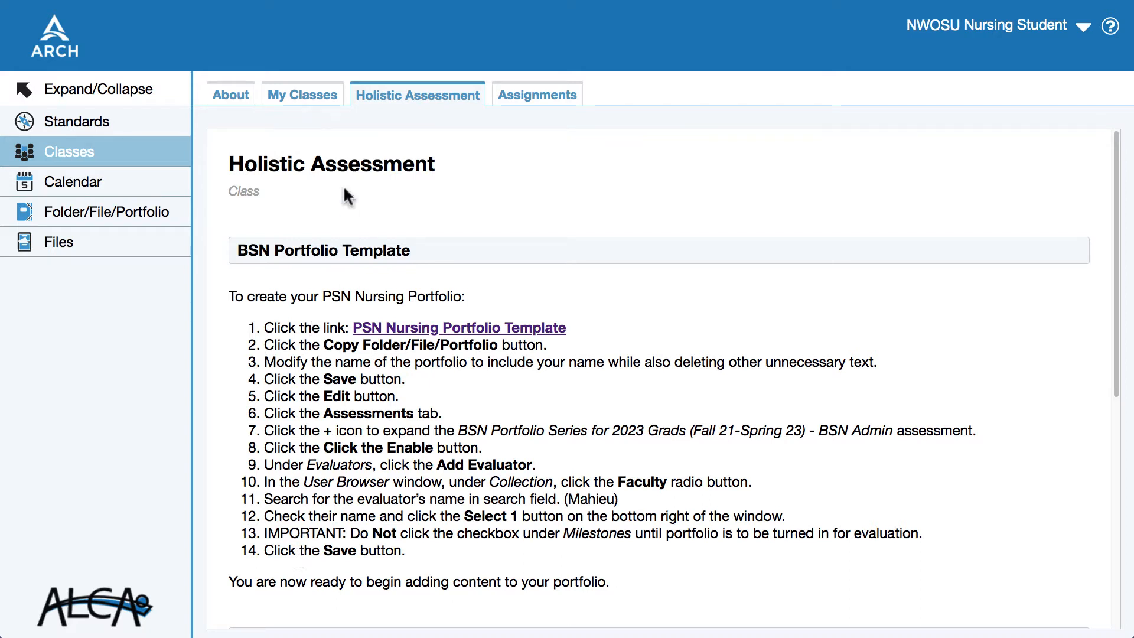
pyautogui.click(466, 329)
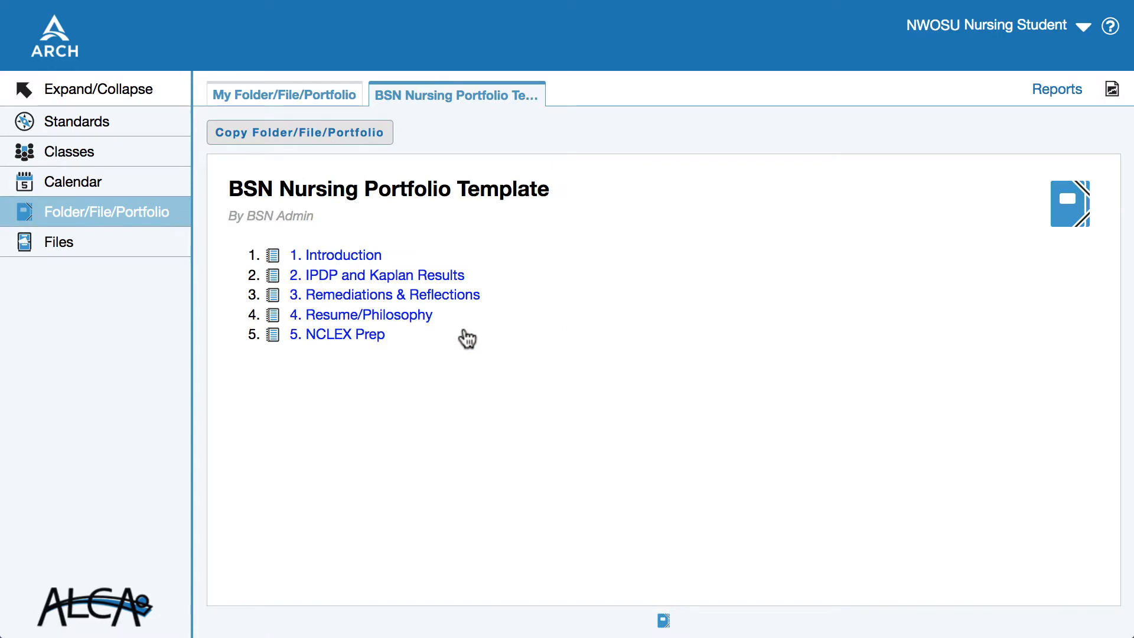
# Step: Copy the BSN Nursing Portfolio Template and name the copy "Nursing Student BSN Nursing Portfolio"
pyautogui.click(267, 141)
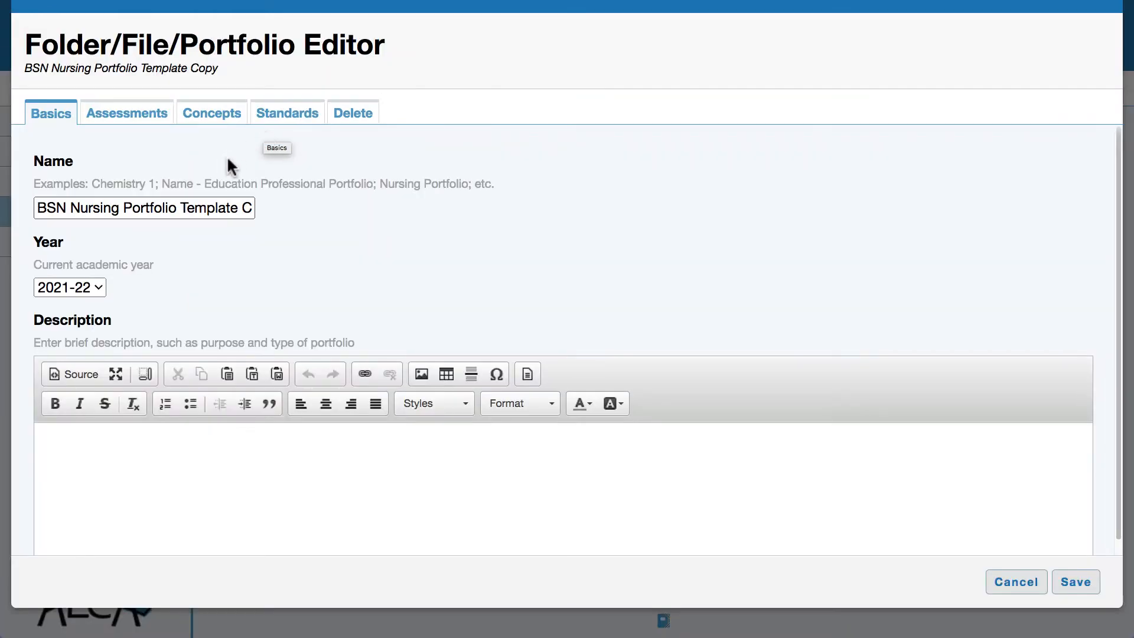
pyautogui.click(35, 209)
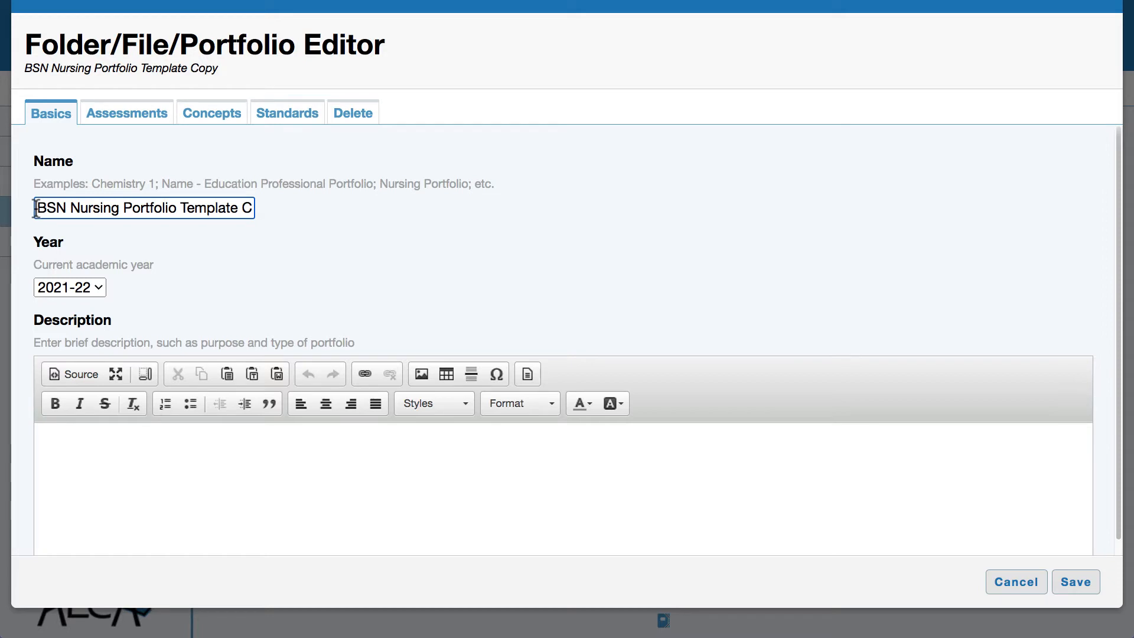
pyautogui.write('D')
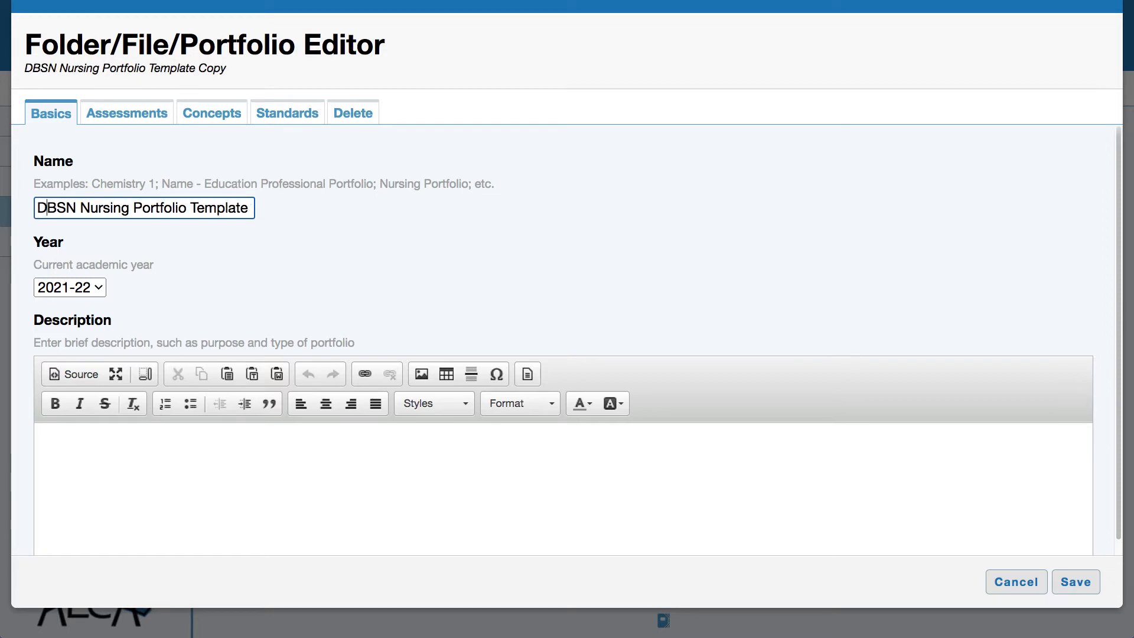
pyautogui.press('BackSpace')
pyautogui.write('Nursing ')
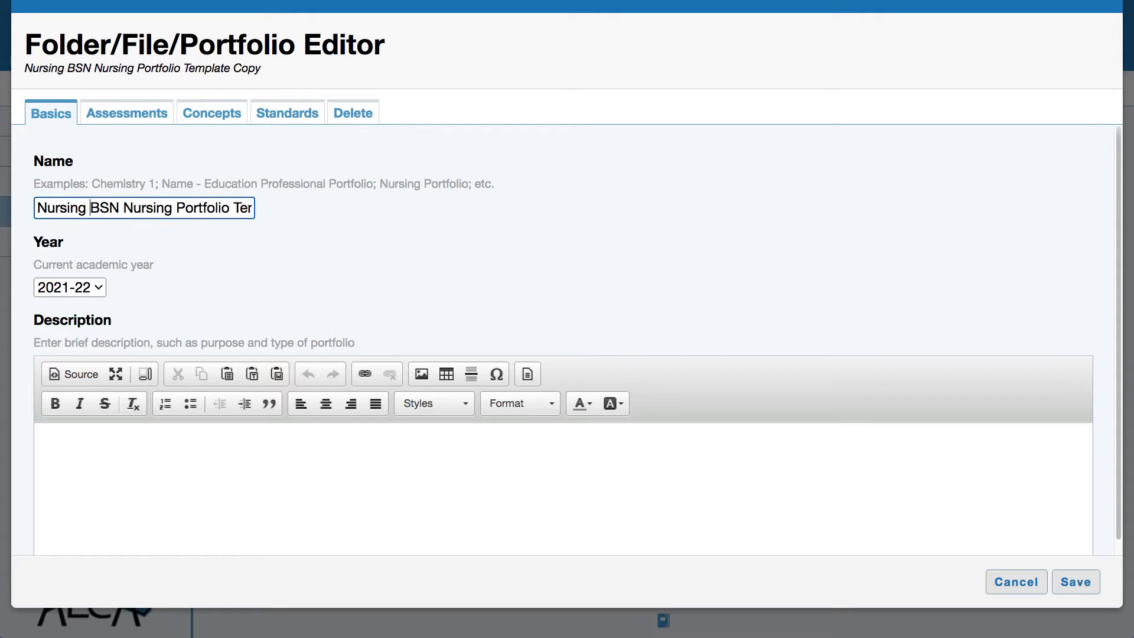
pyautogui.write('Student')
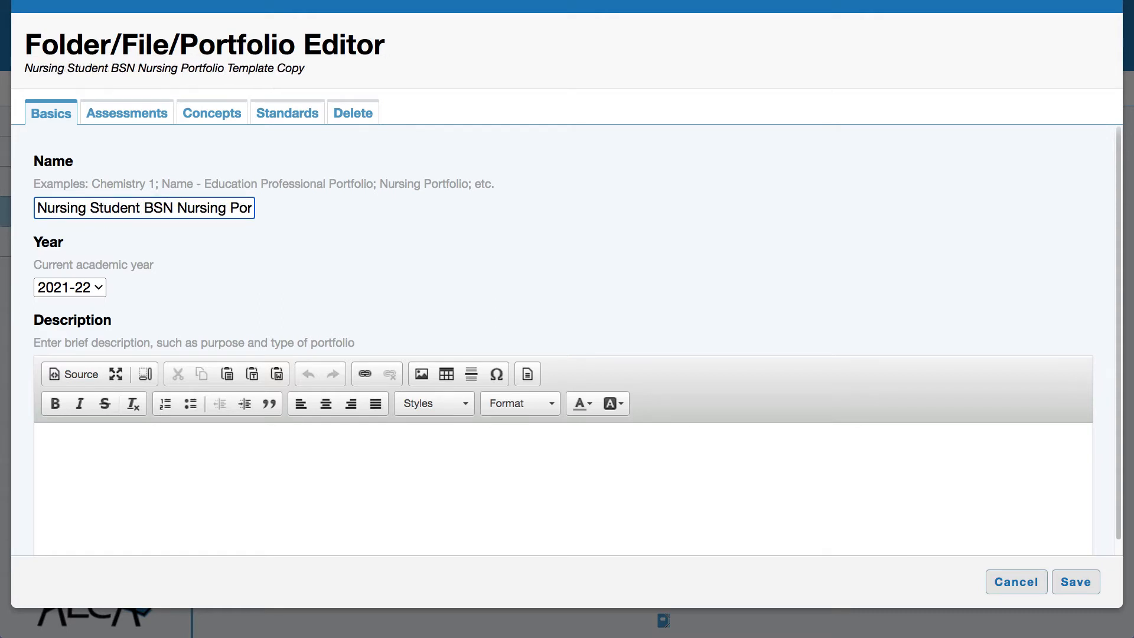
pyautogui.moveTo(244, 208); pyautogui.dragTo(278, 212)
pyautogui.click(178, 213)
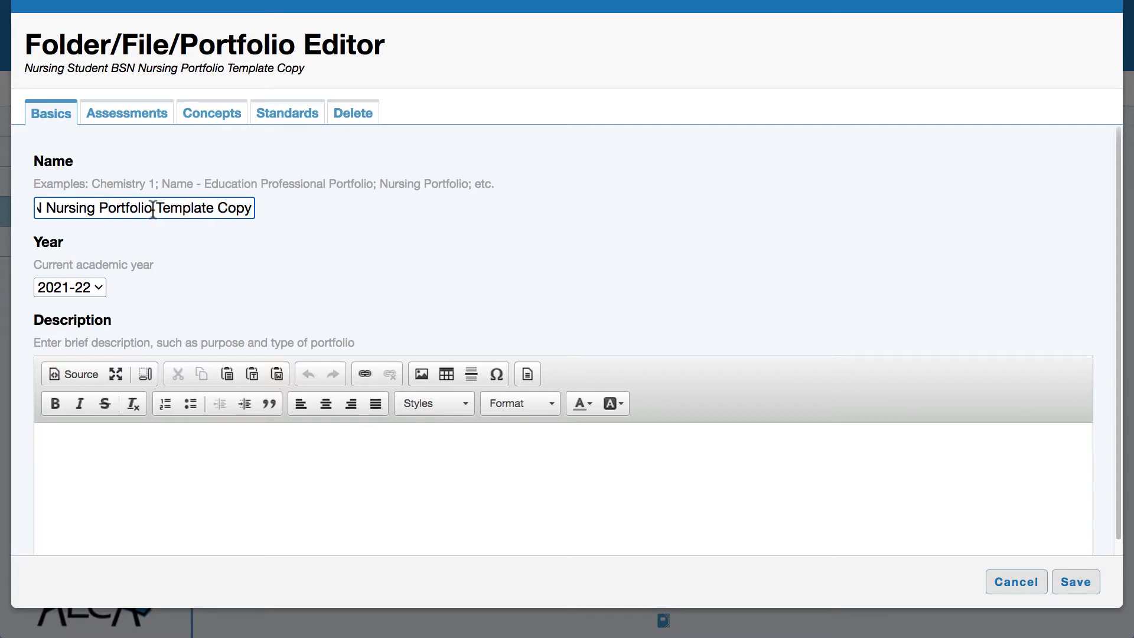
pyautogui.moveTo(153, 210); pyautogui.dragTo(278, 211)
pyautogui.press('BackSpace')
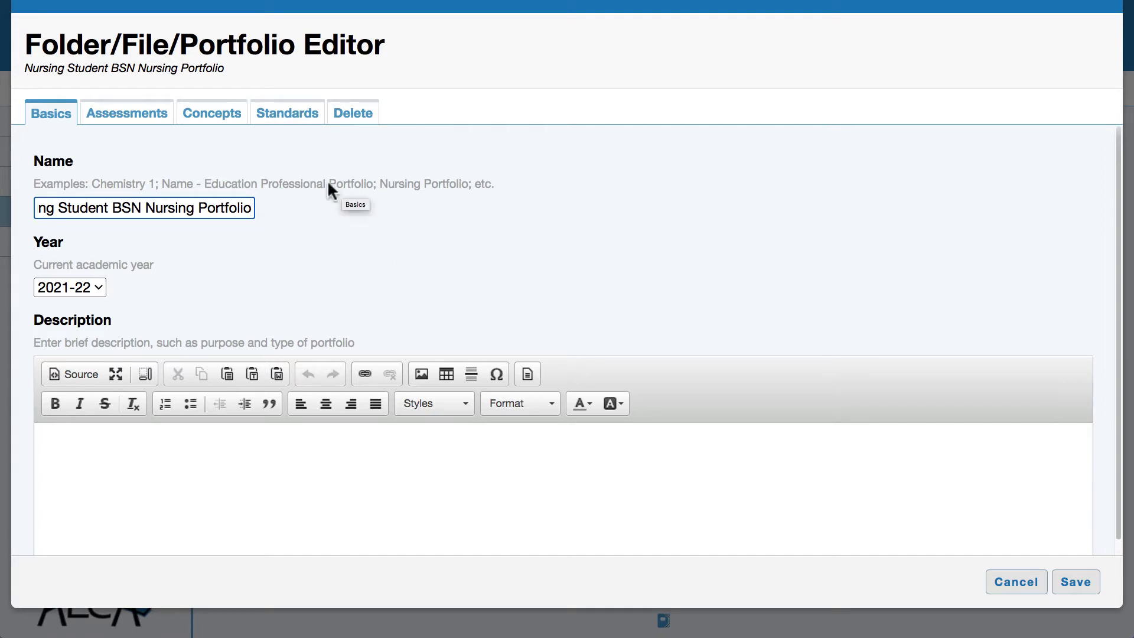
# Step: Check the deletion option for the copied portfolio, return to its basic settings and save the portfolio
pyautogui.click(354, 120)
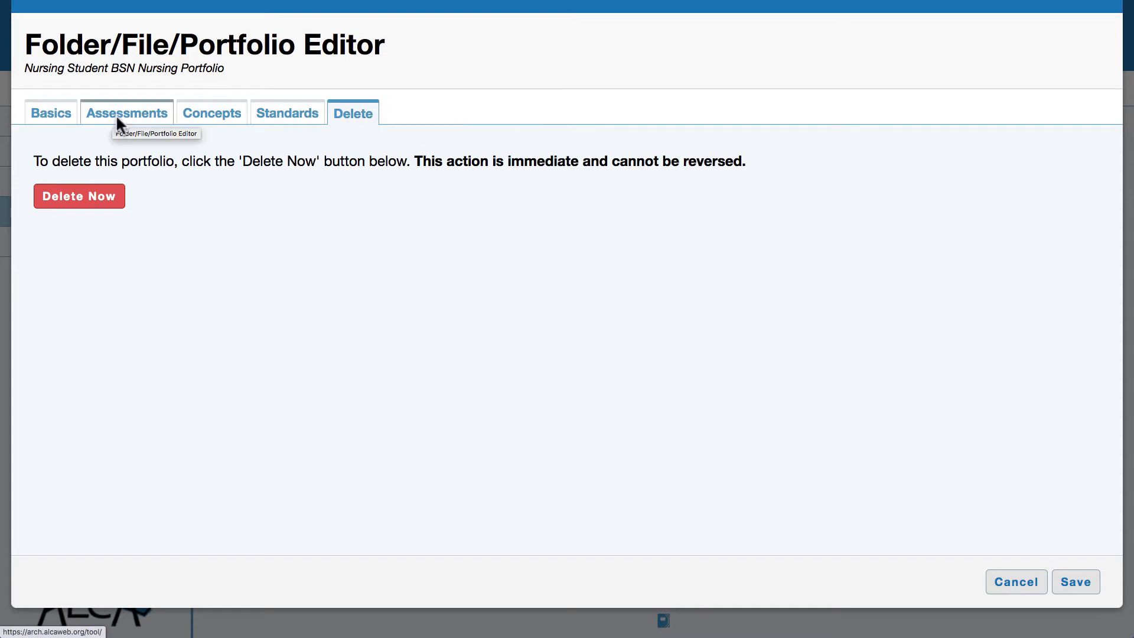
pyautogui.click(50, 115)
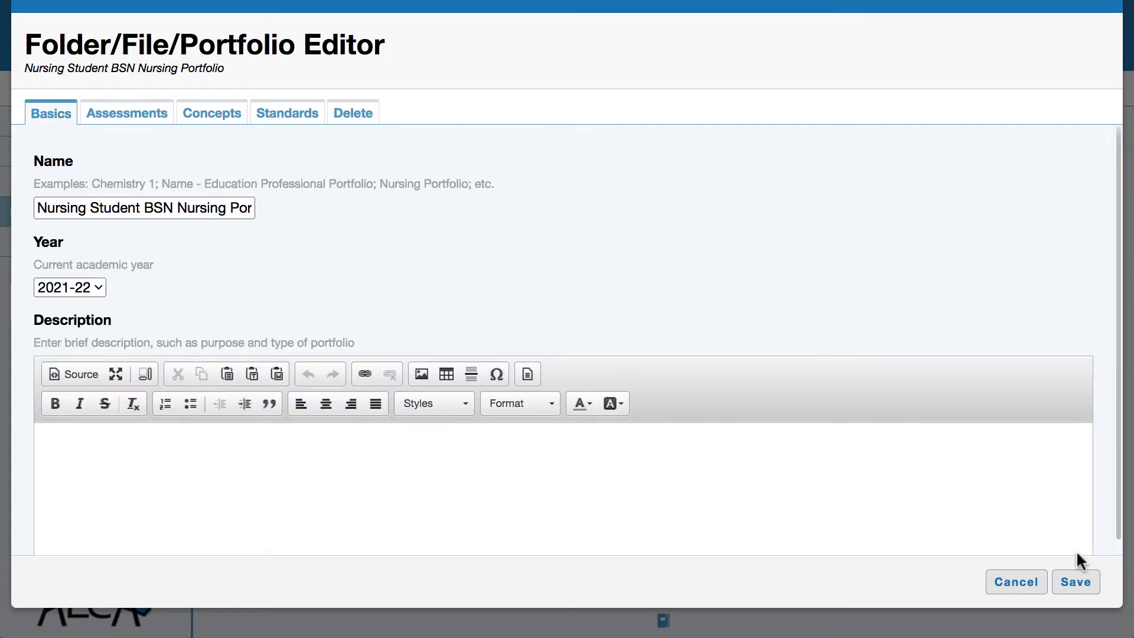
pyautogui.click(1076, 583)
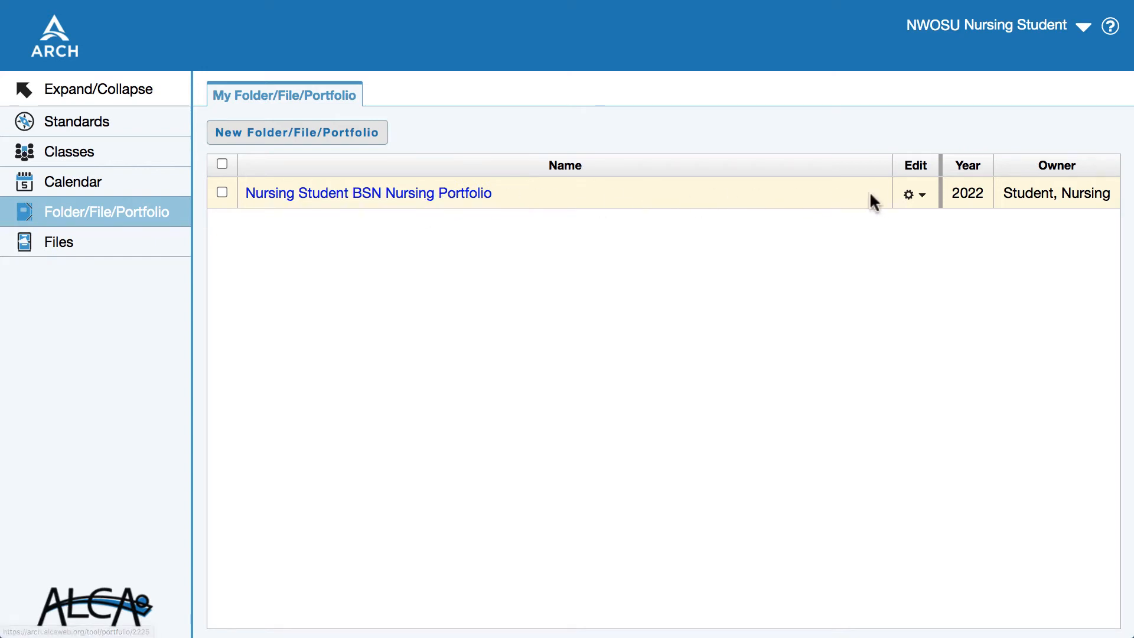
# Step: Edit the saved nursing portfolio and enable the assessment "BSN Portfolio Series for 2023 Grads (Fall 21-Spring 23) - BSN Admin"
pyautogui.click(919, 199)
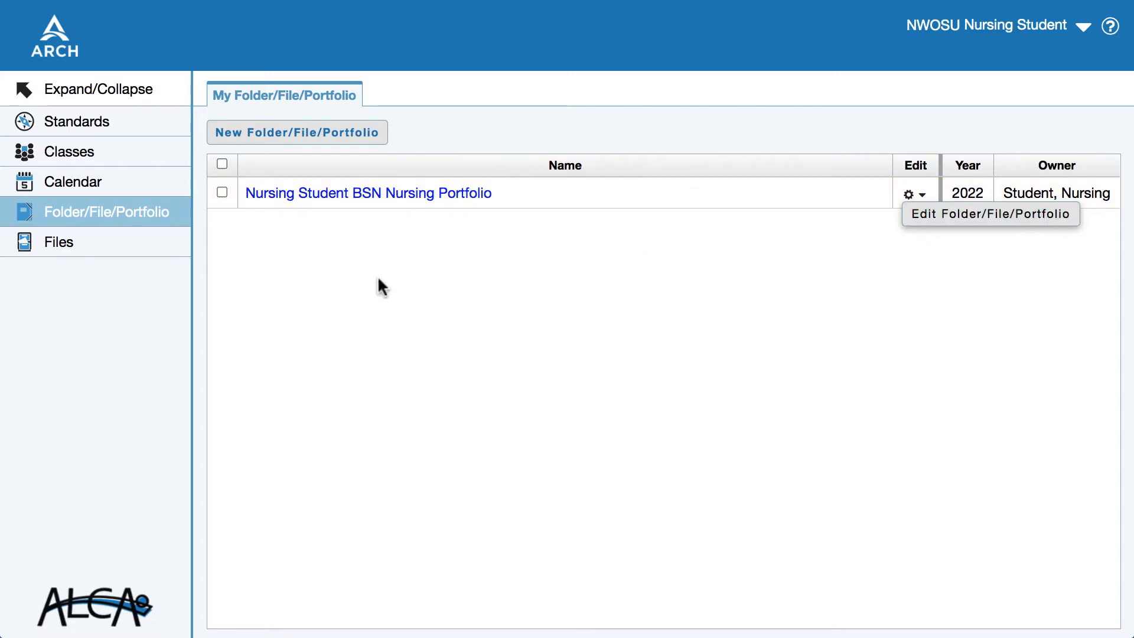
pyautogui.click(407, 195)
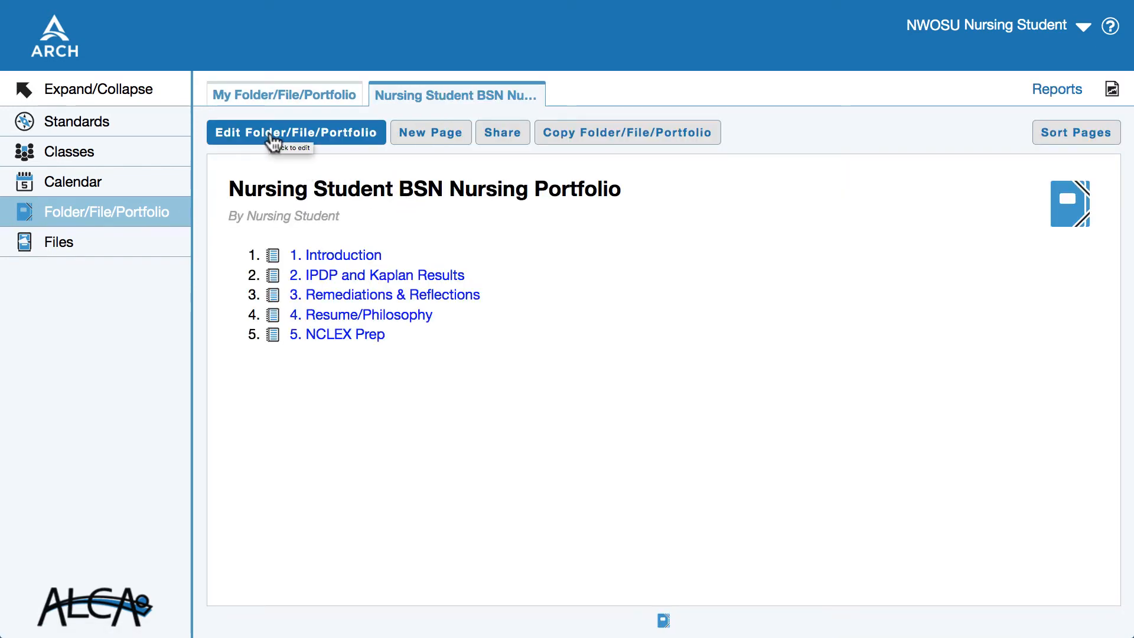
pyautogui.click(344, 135)
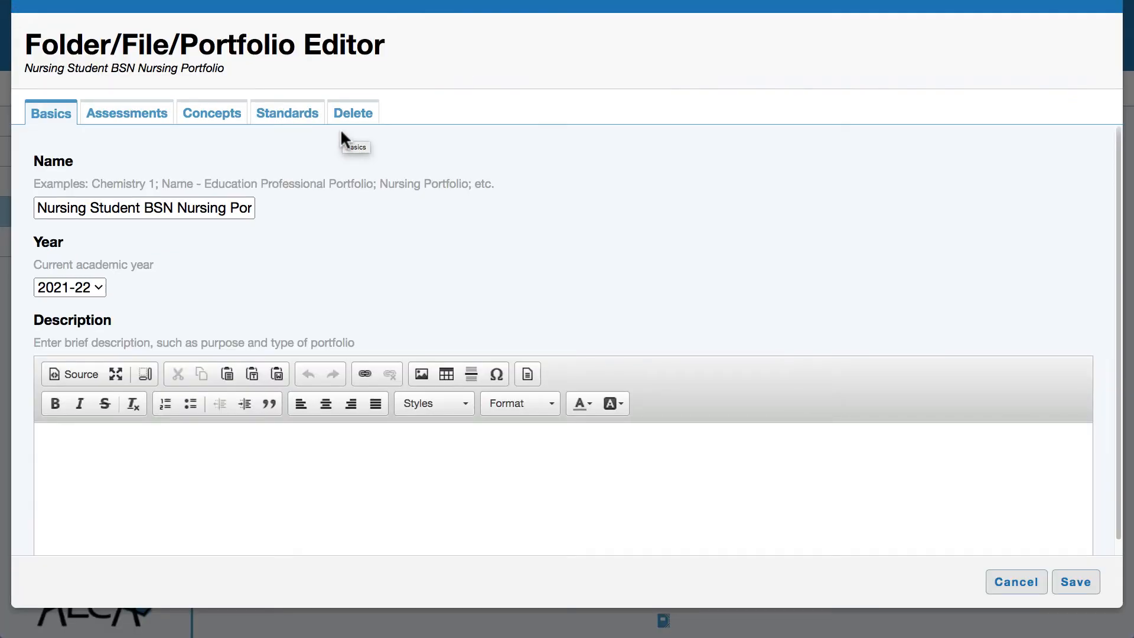
pyautogui.click(135, 123)
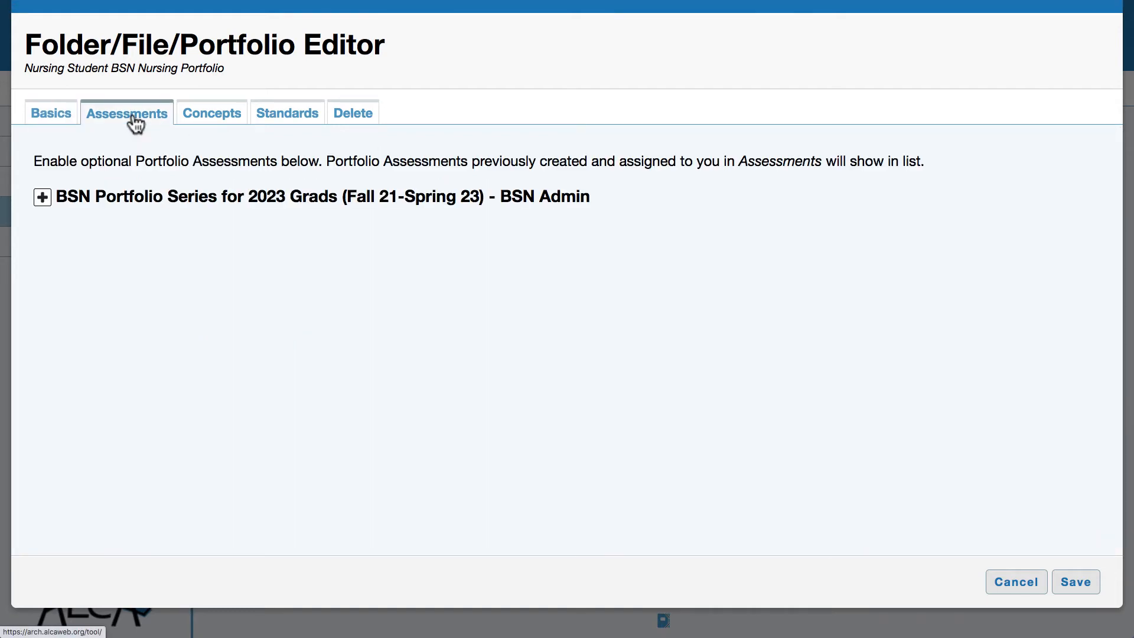
pyautogui.click(43, 197)
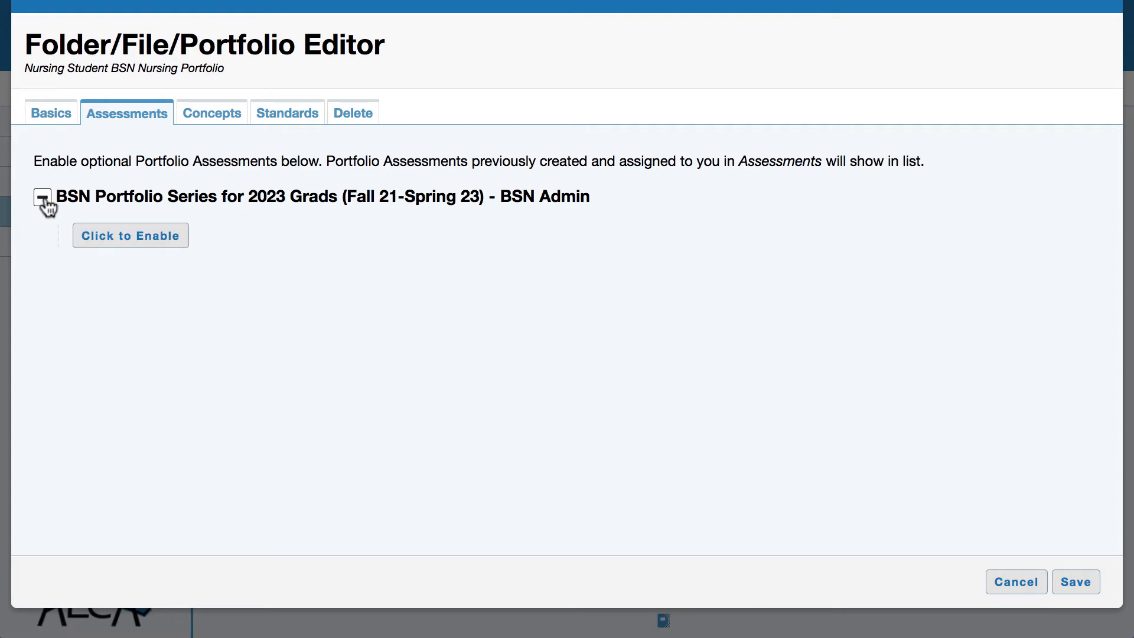
pyautogui.click(141, 237)
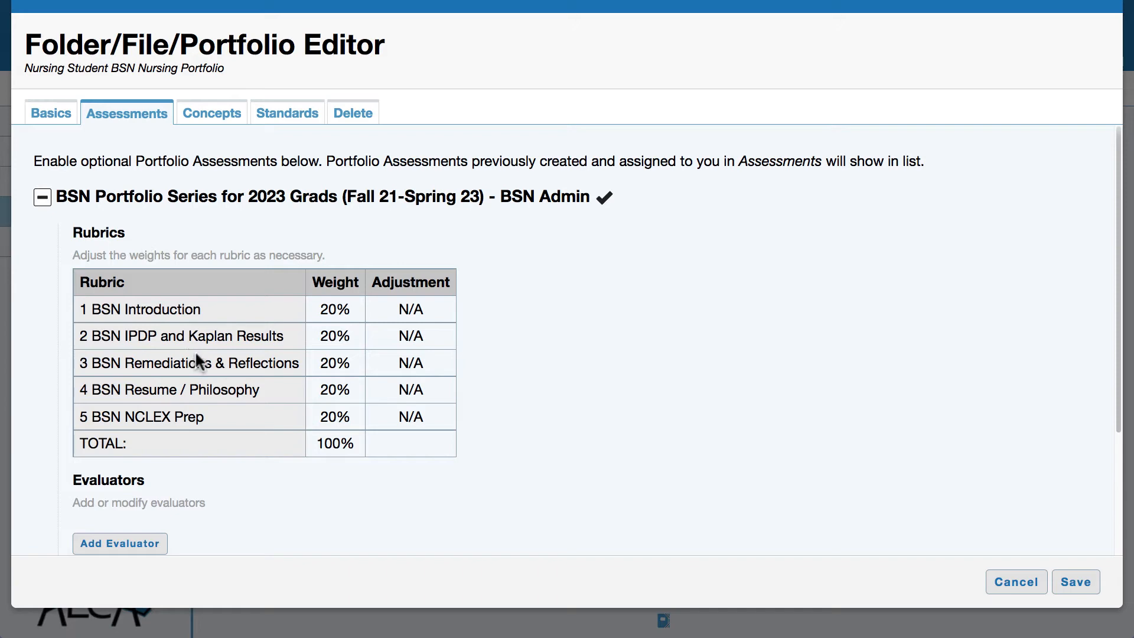
# Step: Add an evaluator to the assessment by searching the Faculty collection for the instructor's surname and selecting the matching staff member
pyautogui.scroll(-2, 224, 384)
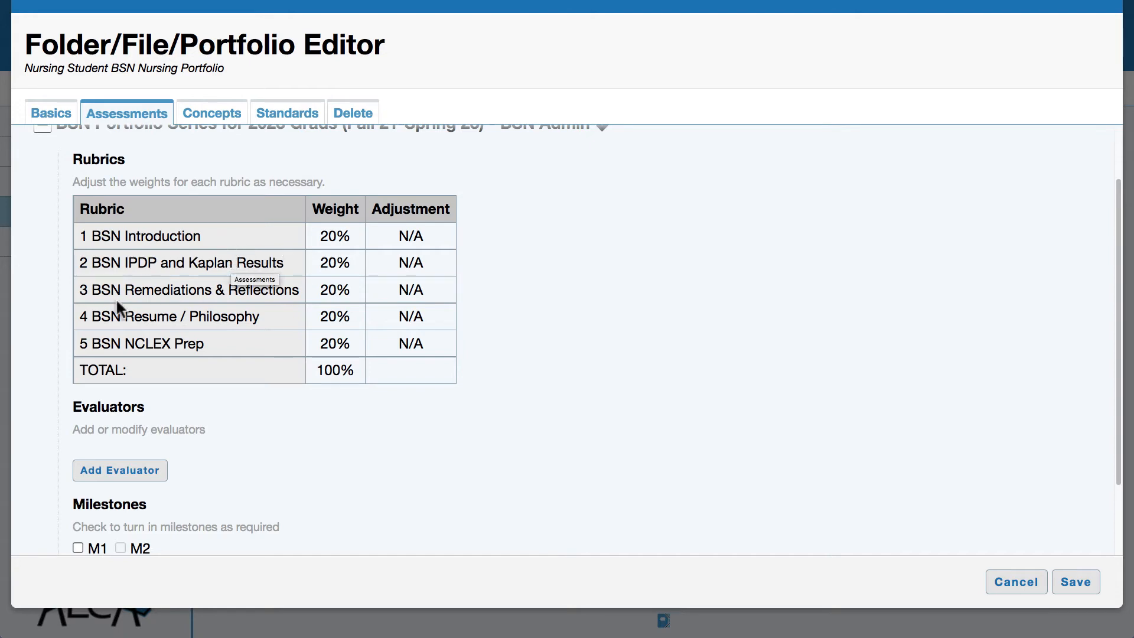
pyautogui.scroll(-2, 204, 388)
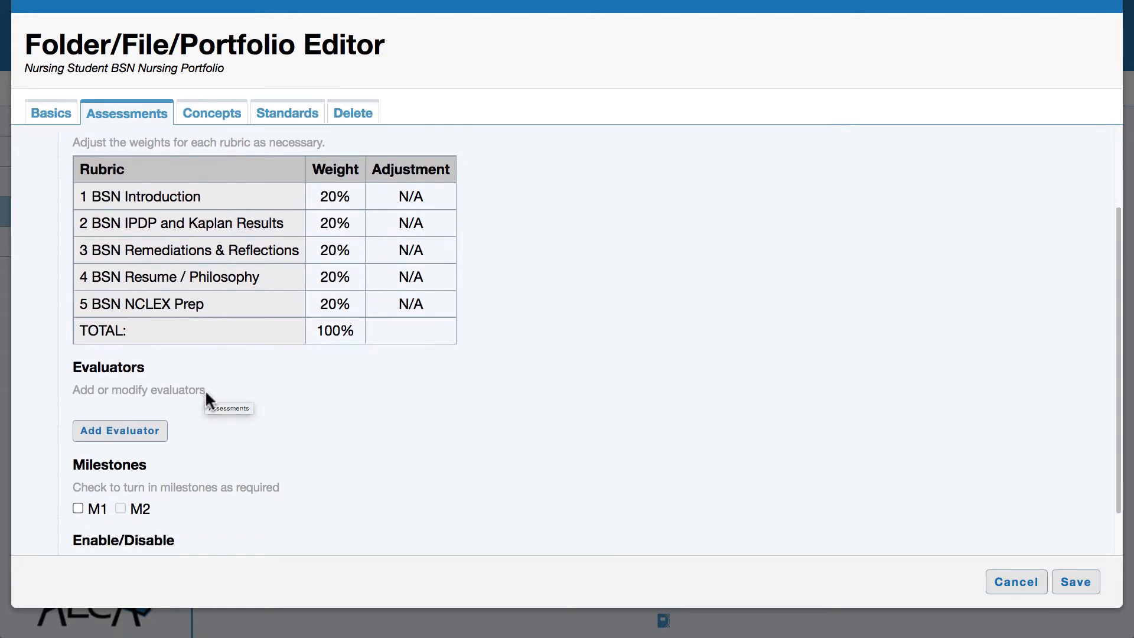
pyautogui.click(151, 434)
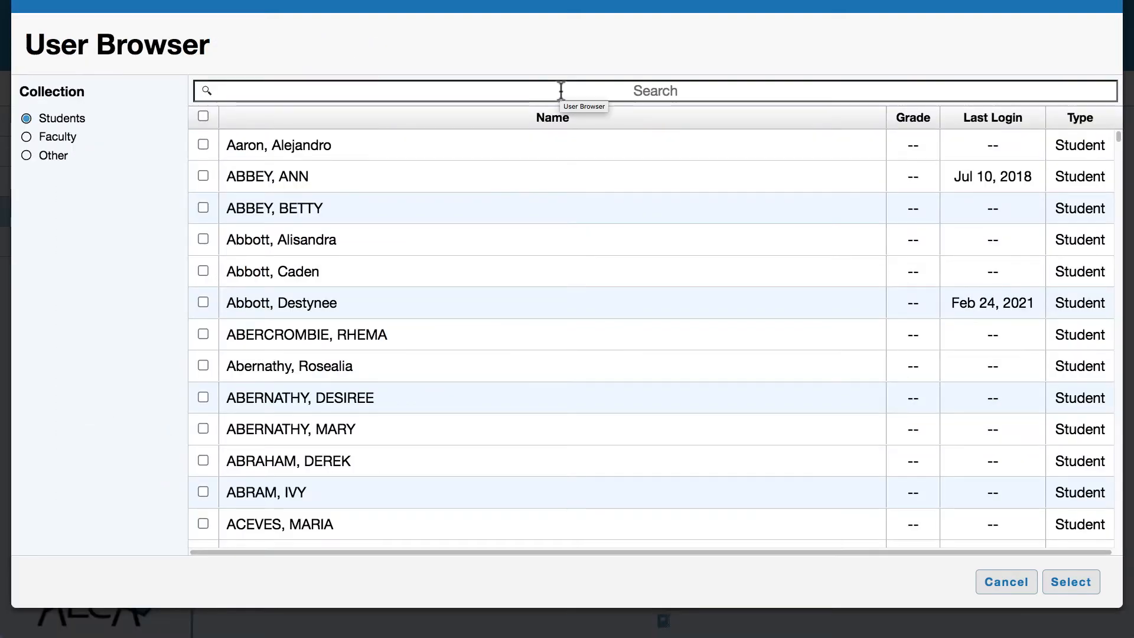
pyautogui.click(557, 91)
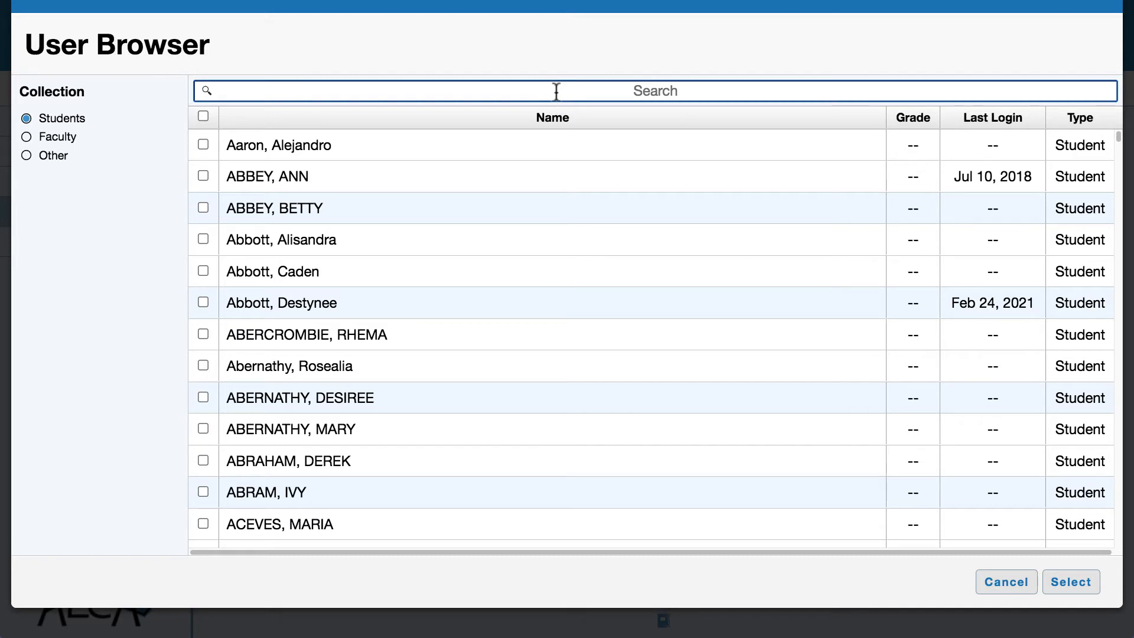
pyautogui.write('Mahieu')
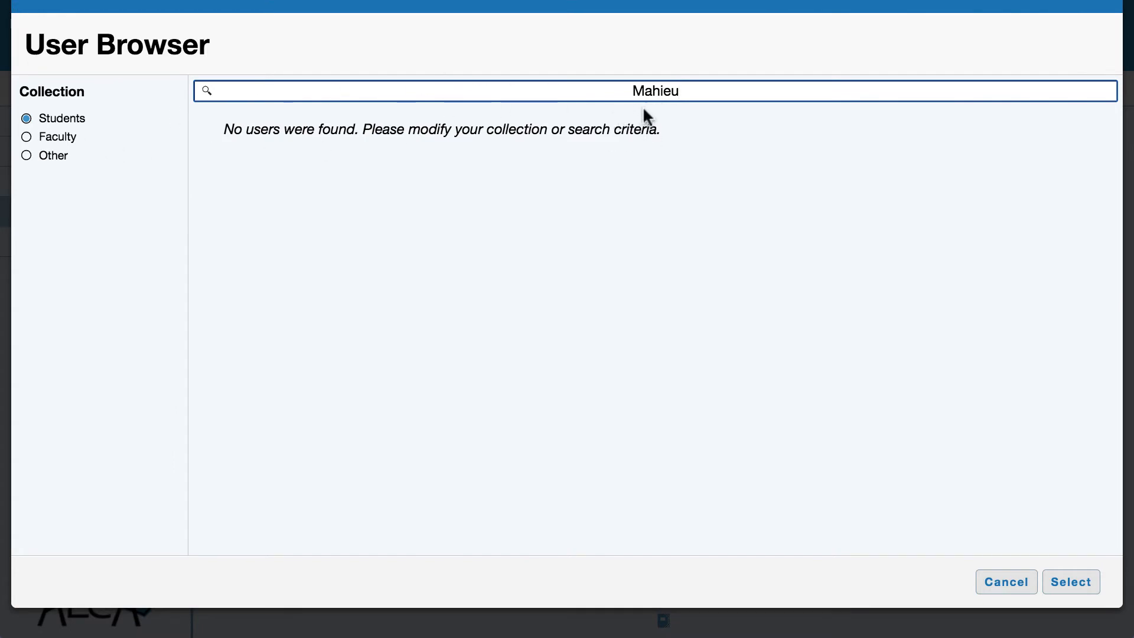
pyautogui.click(52, 144)
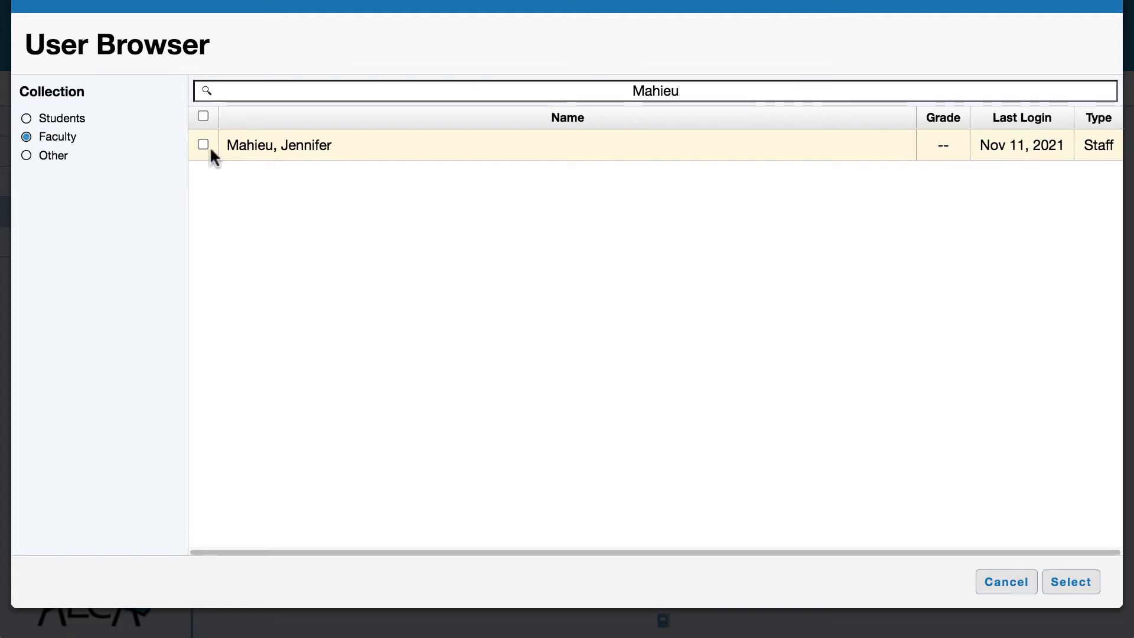
pyautogui.click(201, 144)
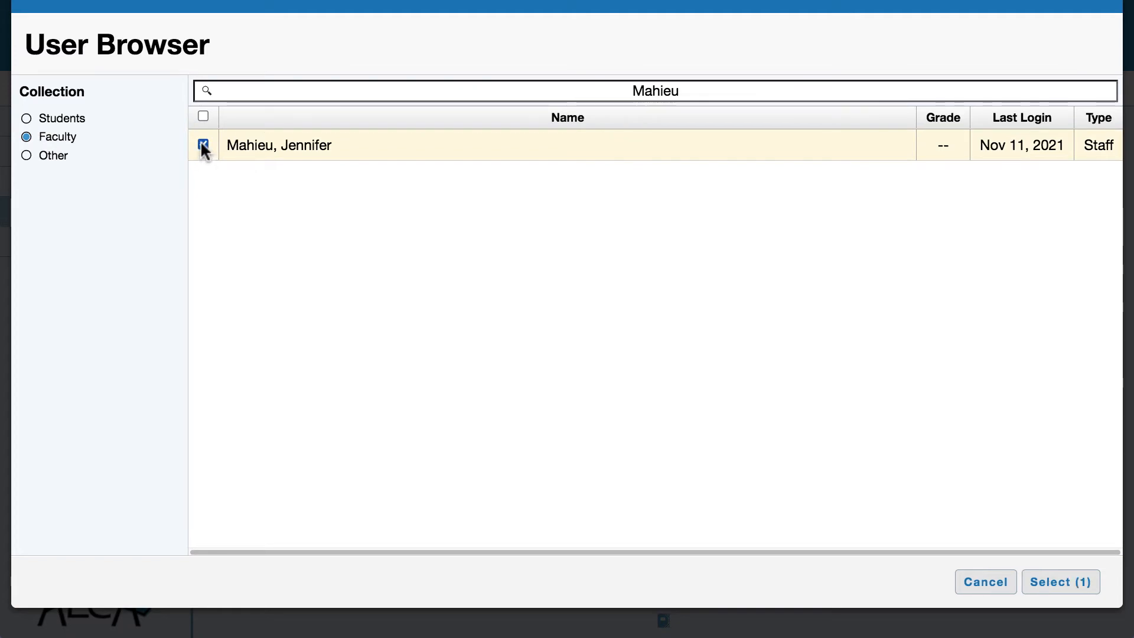
pyautogui.click(1073, 584)
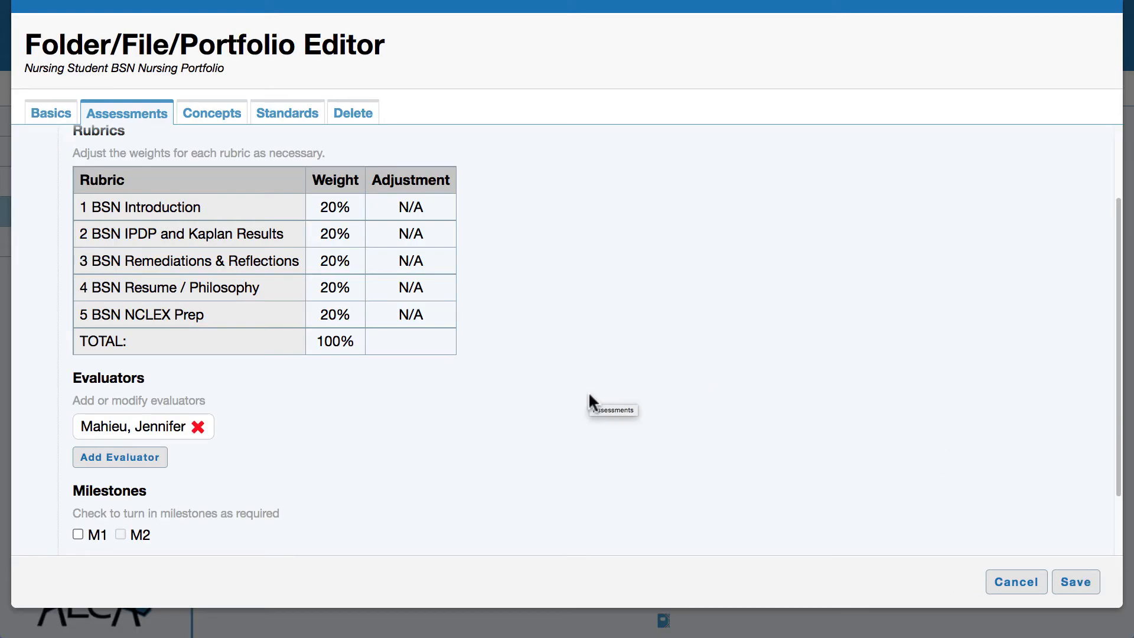
# Step: Try turning in milestone M1 and decline the confirmation
pyautogui.scroll(-3, 501, 394)
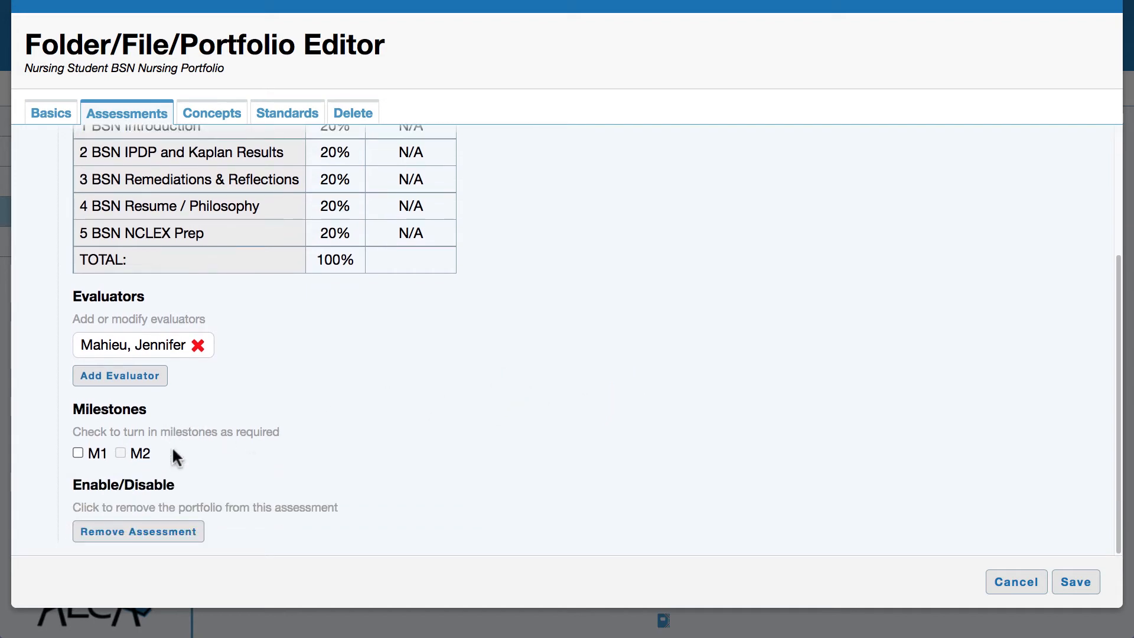
pyautogui.click(77, 454)
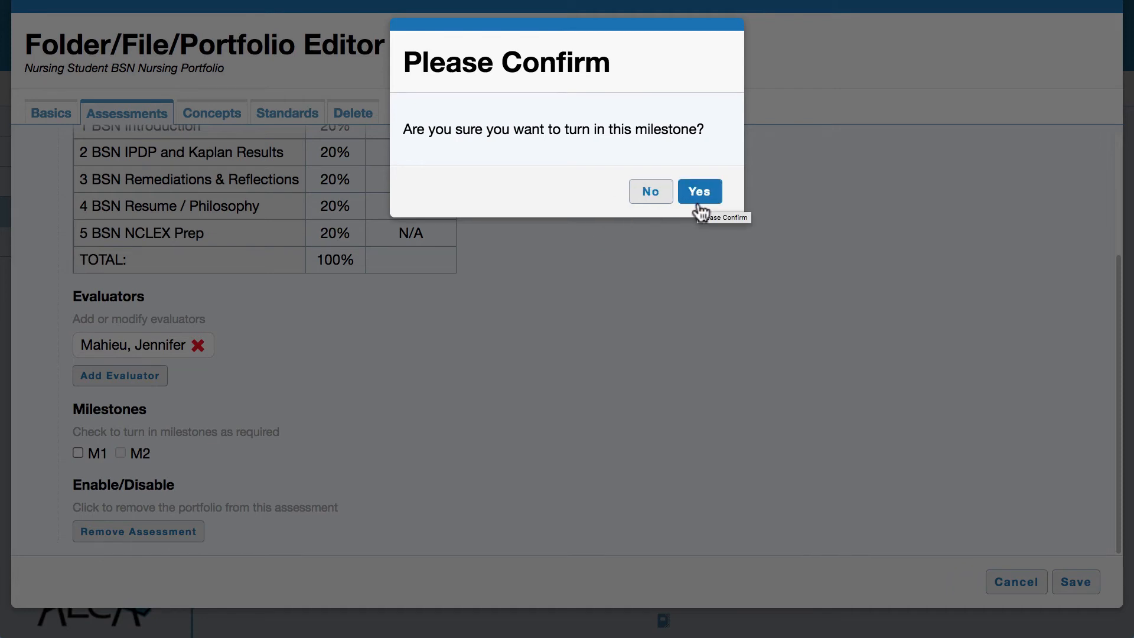
pyautogui.click(644, 198)
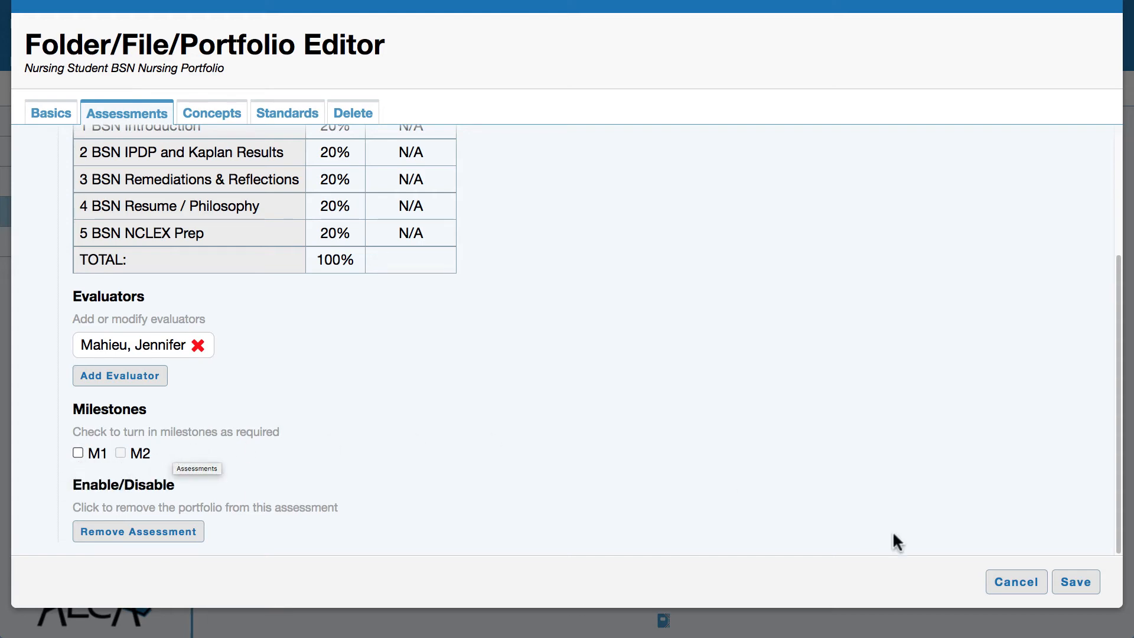
# Step: Save the portfolio's assessment settings and show the rubric alongside the "1. Introduction" page
pyautogui.click(1071, 583)
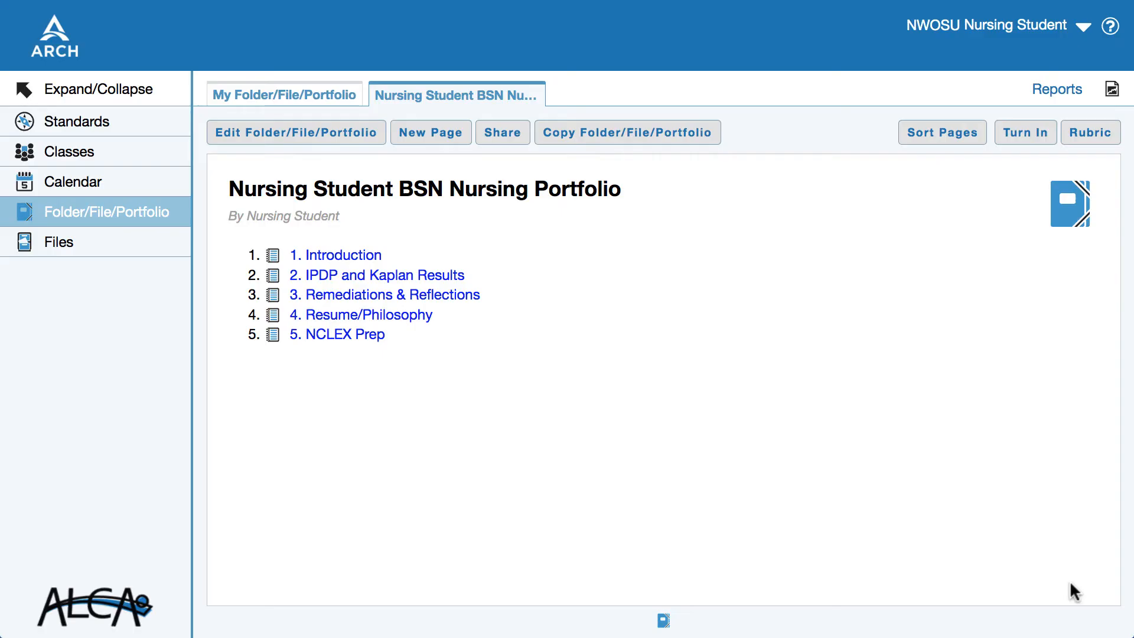
pyautogui.click(351, 256)
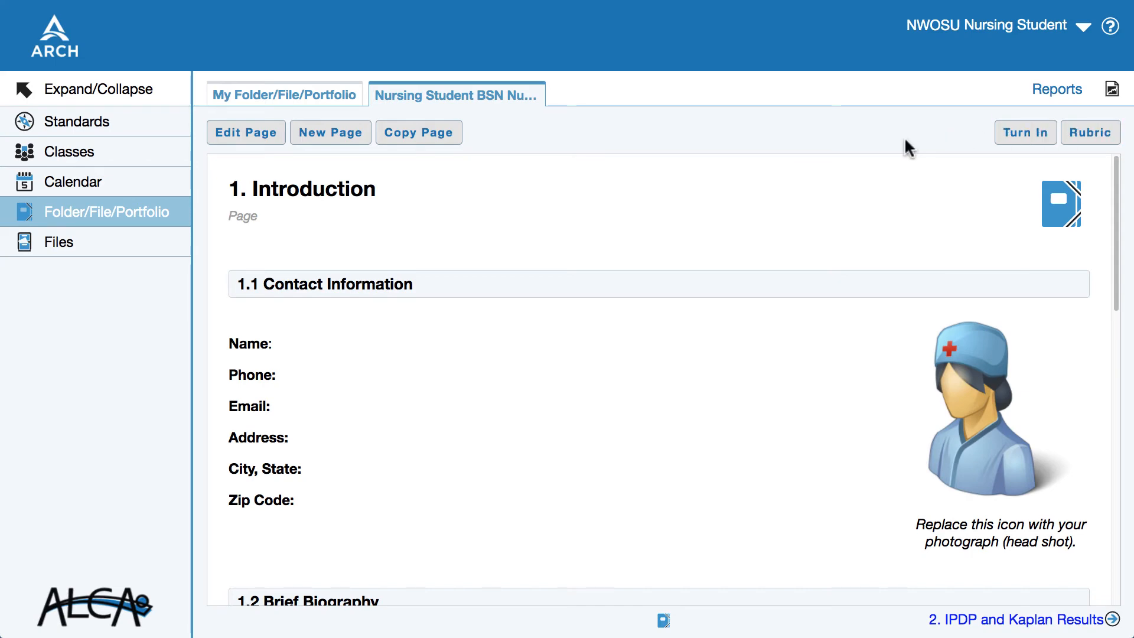
pyautogui.click(1091, 137)
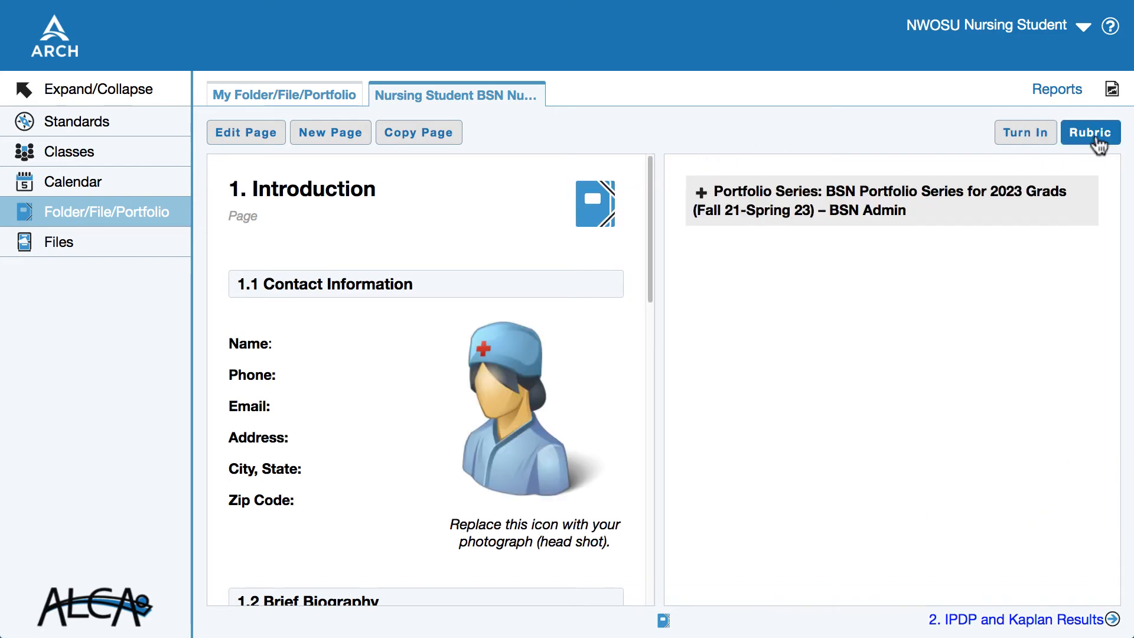
# Step: Expand the rubric for the 2023 Grads portfolio series and its "1 BSN Introduction" section beside the Introduction page
pyautogui.click(701, 193)
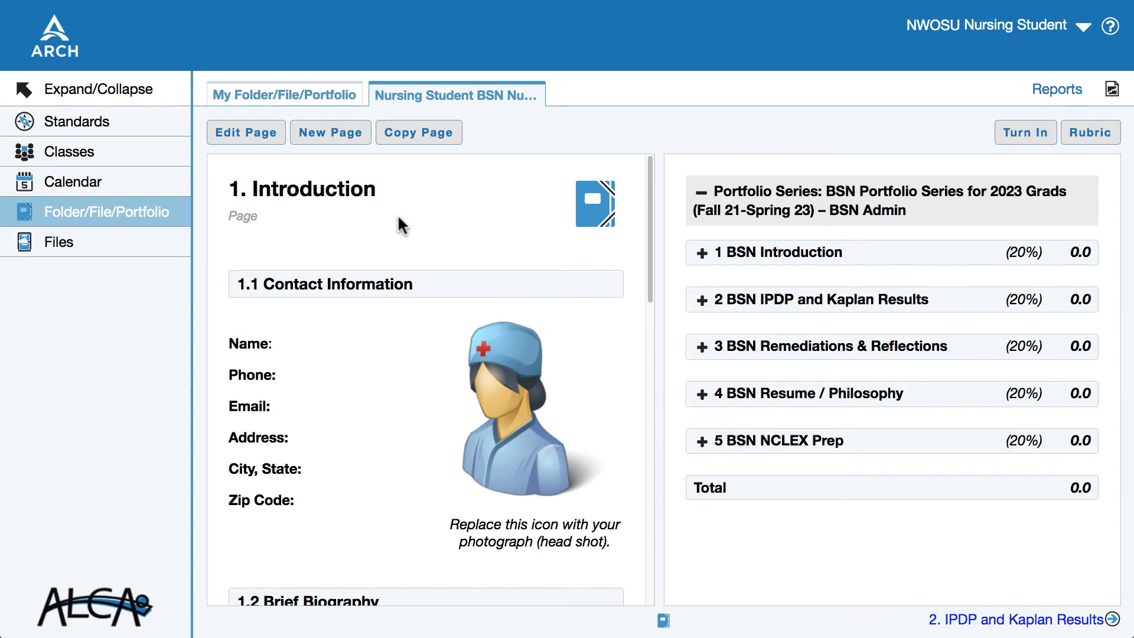
pyautogui.scroll(-2, 402, 226)
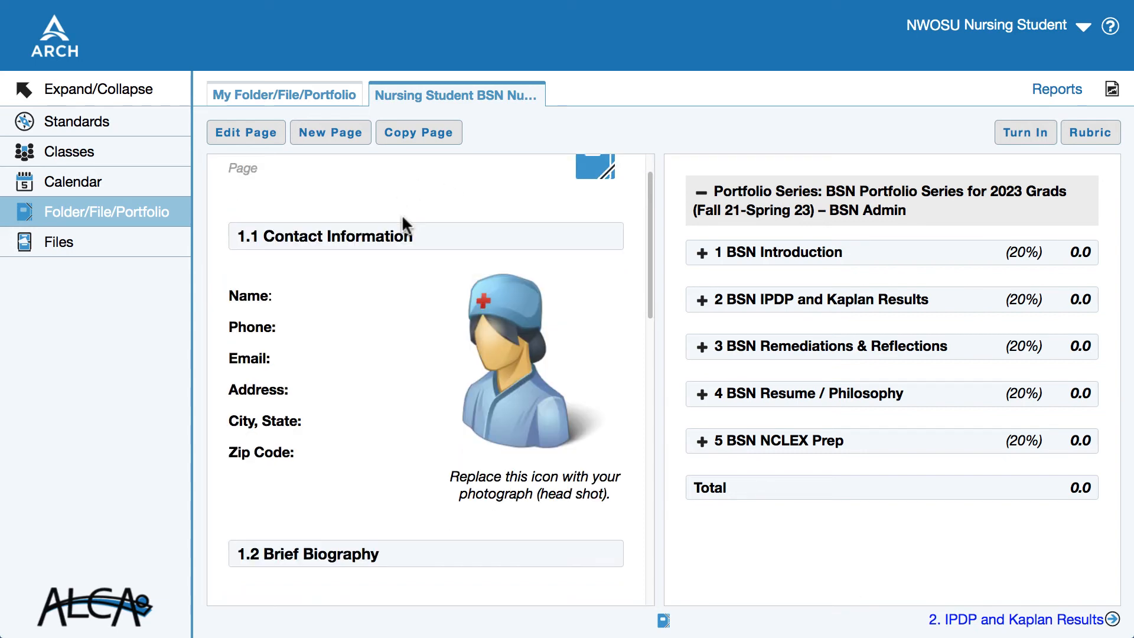
pyautogui.click(702, 254)
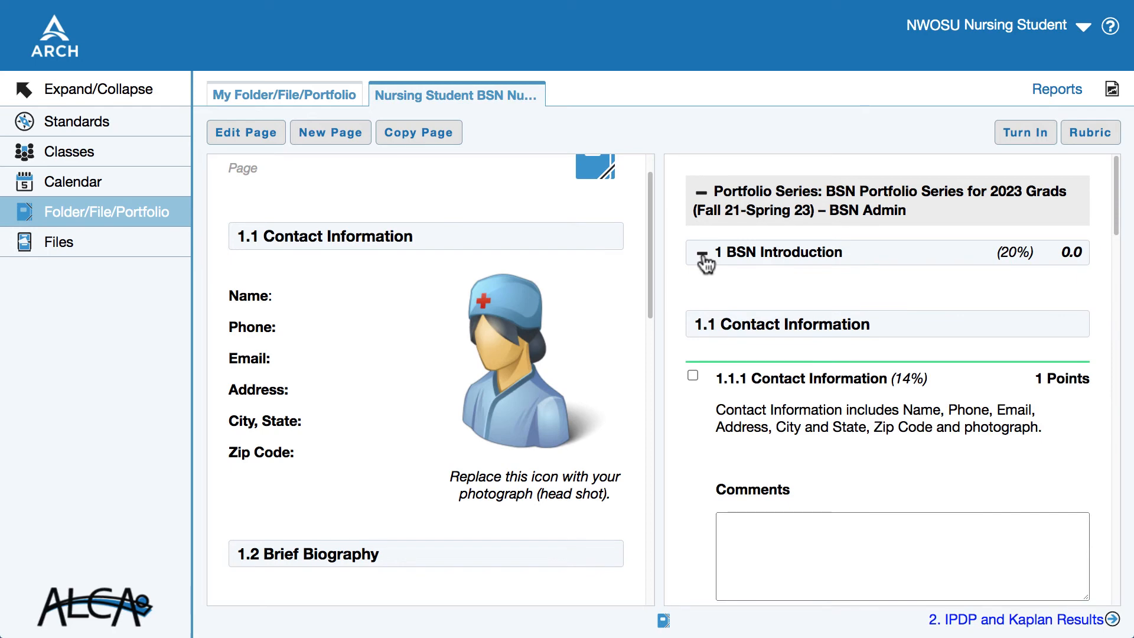
pyautogui.scroll(2, 457, 266)
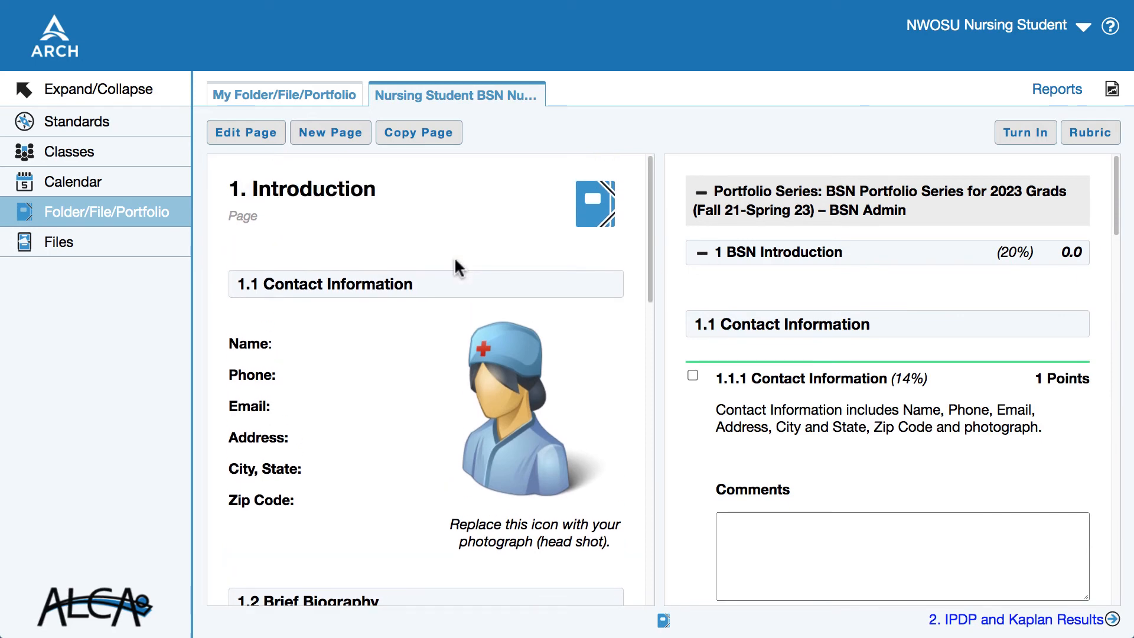
# Step: Compare the Introduction page's contact information, biography and philosophy sections with the matching rubric criteria
pyautogui.scroll(-5, 456, 266)
pyautogui.scroll(1, 458, 267)
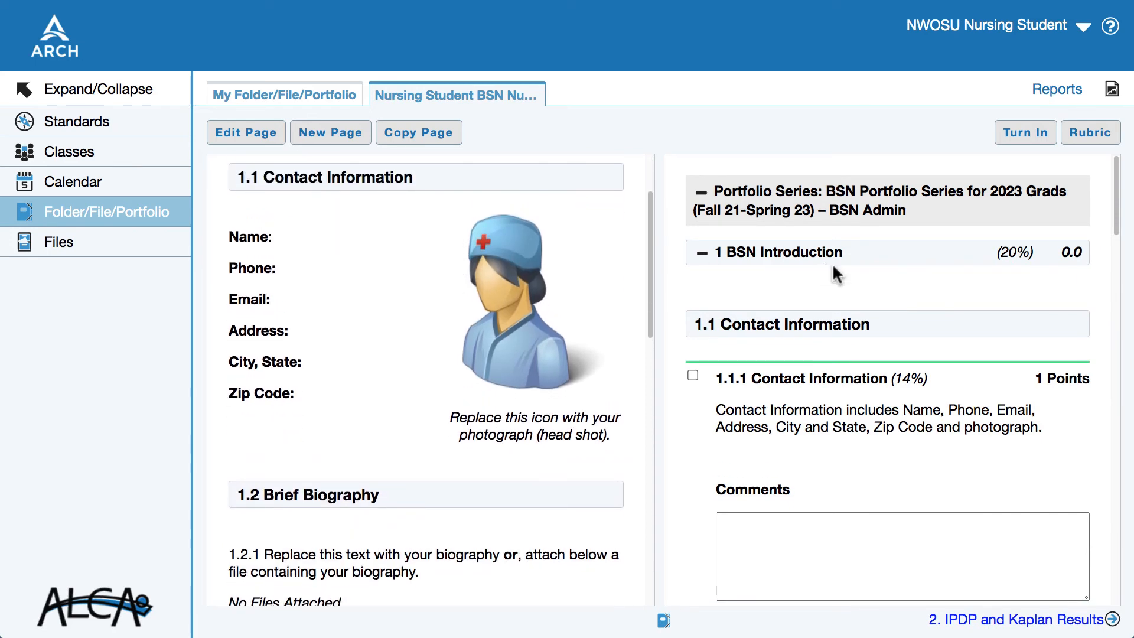
pyautogui.scroll(-3, 833, 269)
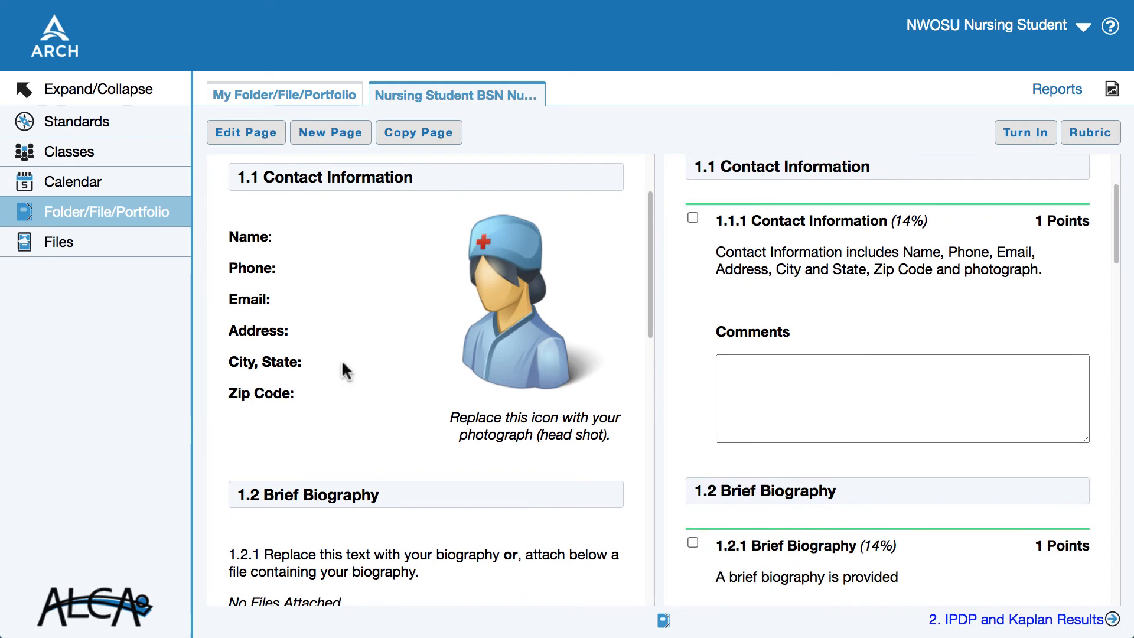
pyautogui.scroll(-5, 343, 366)
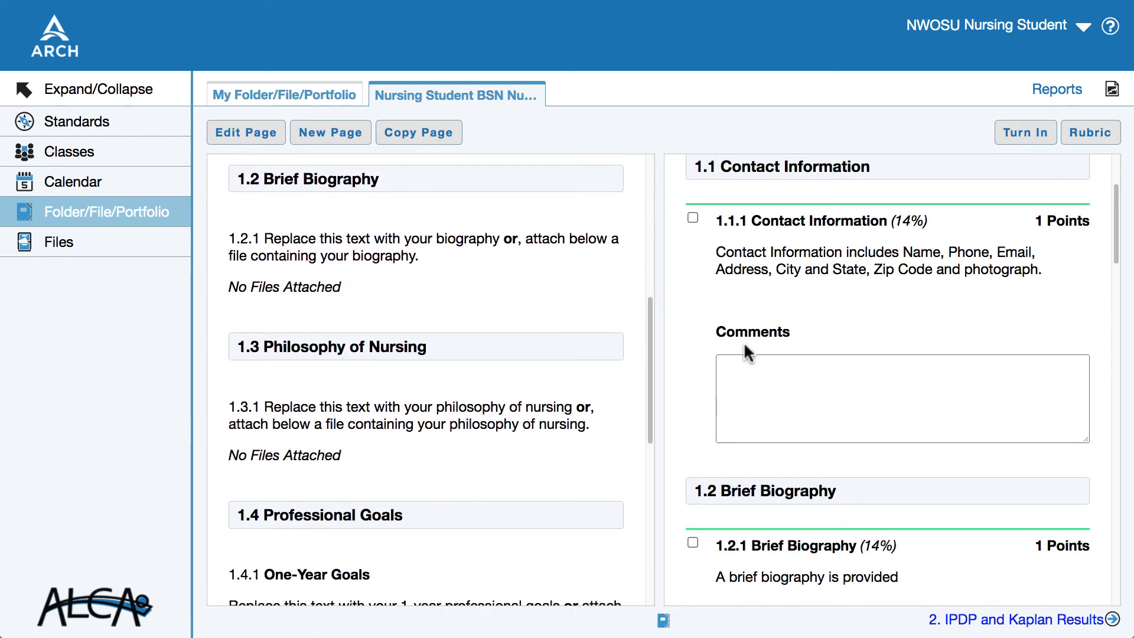
pyautogui.scroll(-5, 795, 362)
pyautogui.scroll(-1, 794, 362)
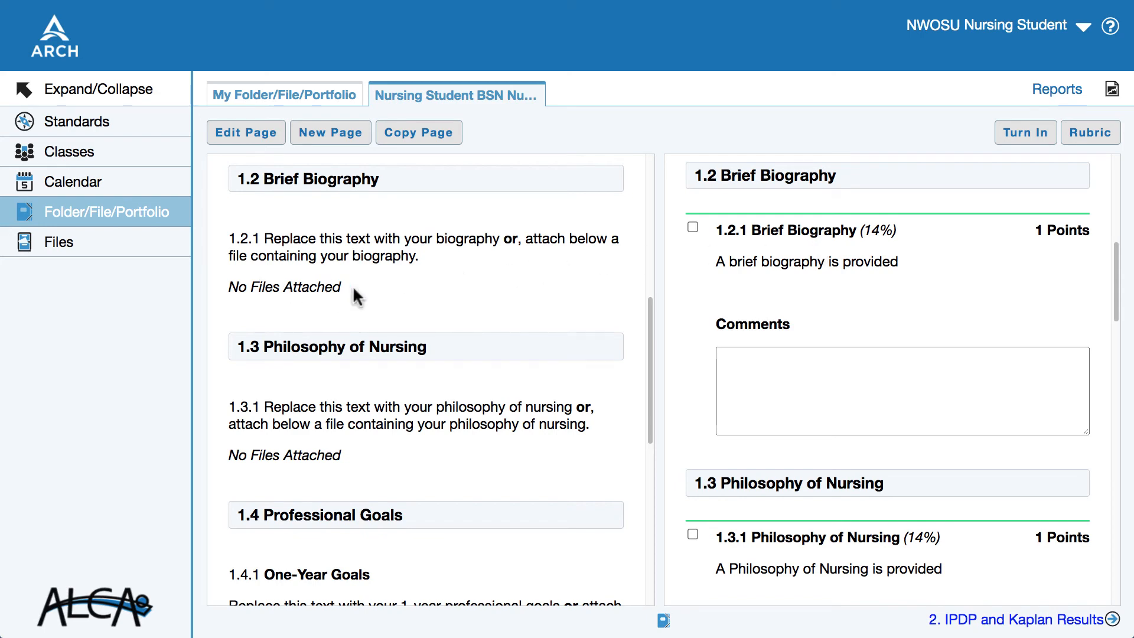
pyautogui.moveTo(356, 289); pyautogui.dragTo(256, 288)
pyautogui.scroll(7, 367, 309)
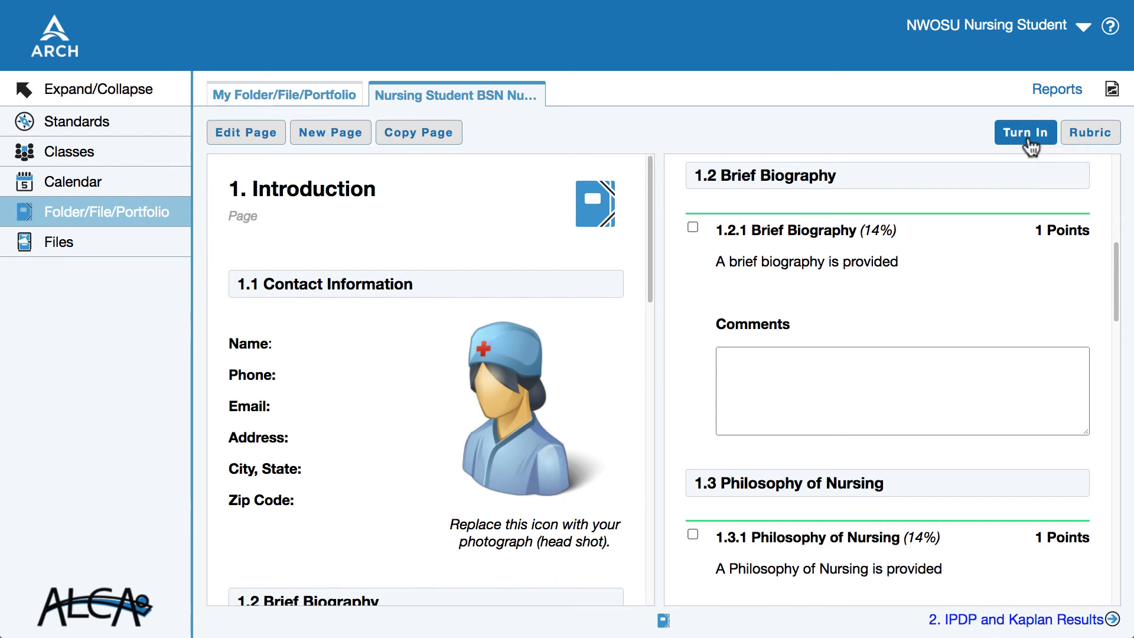
# Step: Check the milestones offered for turning in the portfolio and leave without submitting any
pyautogui.click(1028, 144)
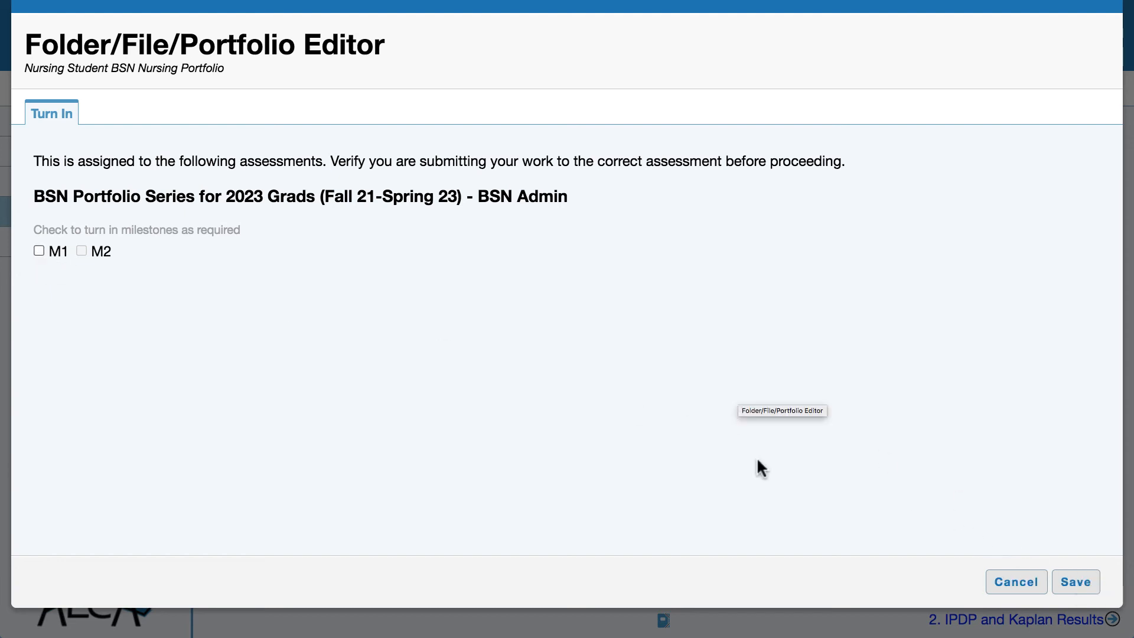
pyautogui.click(1017, 582)
pyautogui.scroll(1, 955, 398)
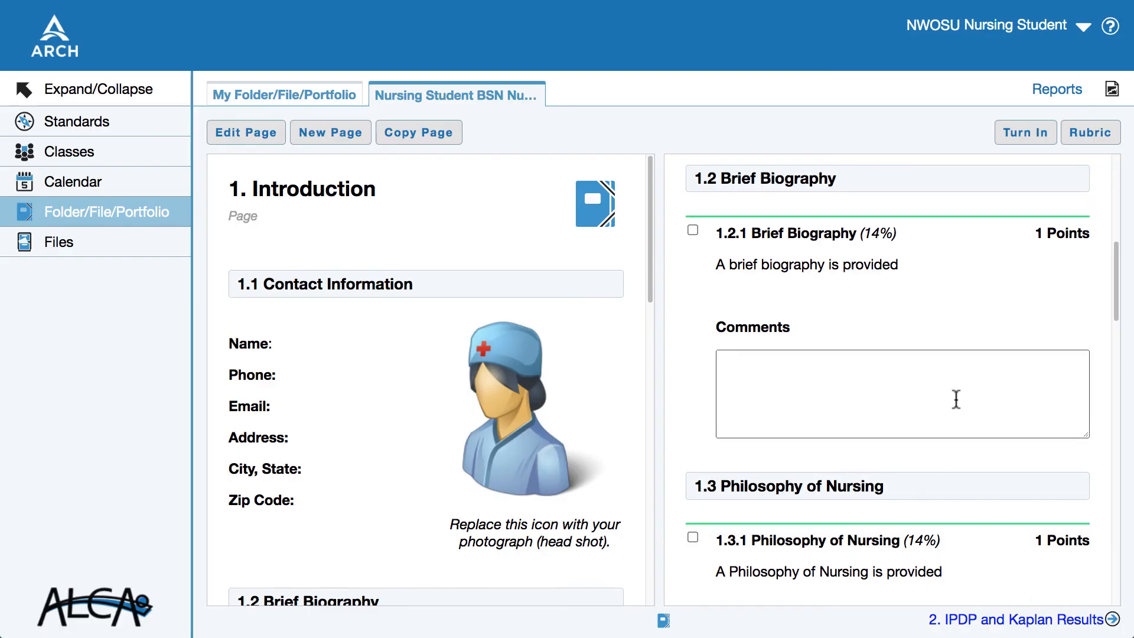
pyautogui.scroll(-1, 956, 399)
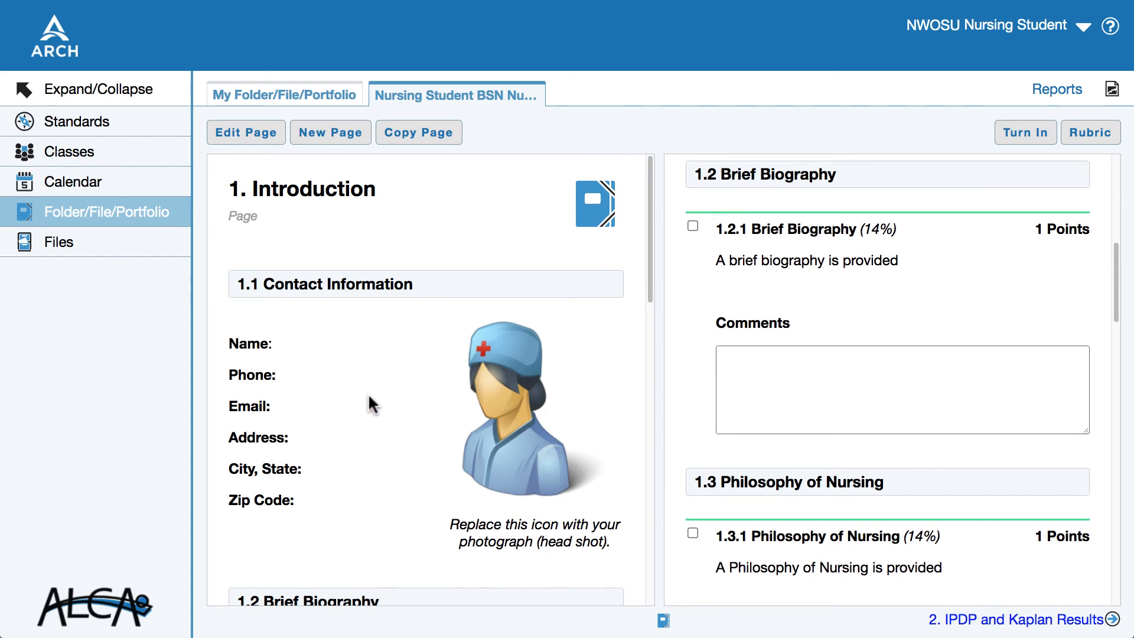
# Step: Collapse the main navigation to icons to give the Introduction page and rubric more room
pyautogui.scroll(-5, 367, 398)
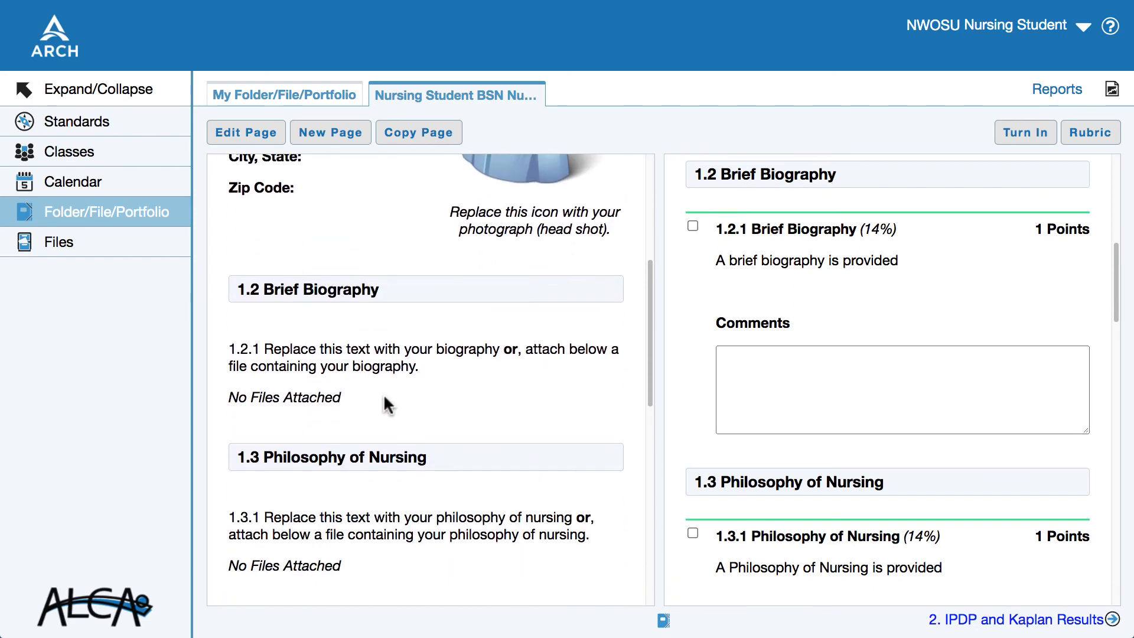
pyautogui.scroll(5, 385, 400)
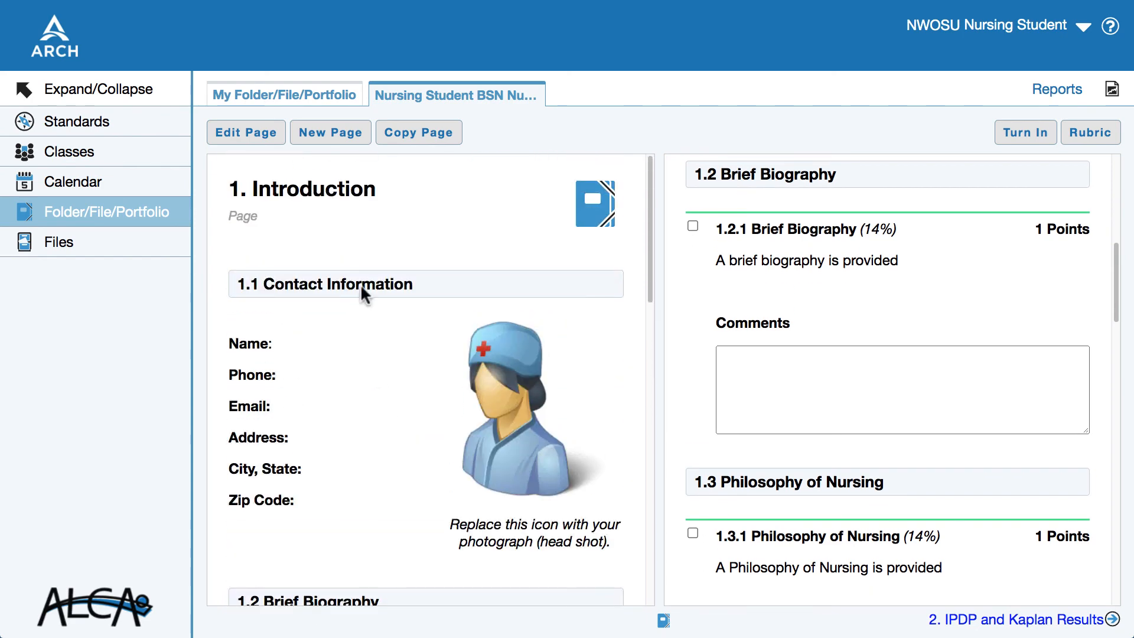
pyautogui.click(24, 92)
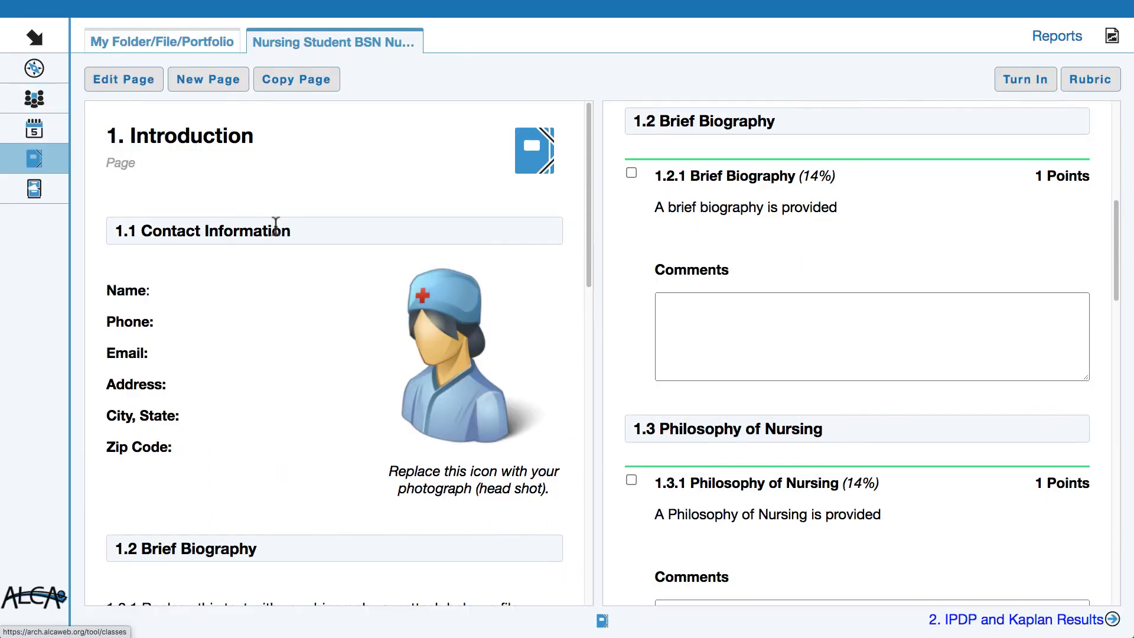
# Step: Review the widened Introduction page and the rubric criteria for sections 1.1 to 1.3 side by side
pyautogui.scroll(-3, 287, 240)
pyautogui.scroll(-3, 287, 240)
pyautogui.scroll(2, 288, 240)
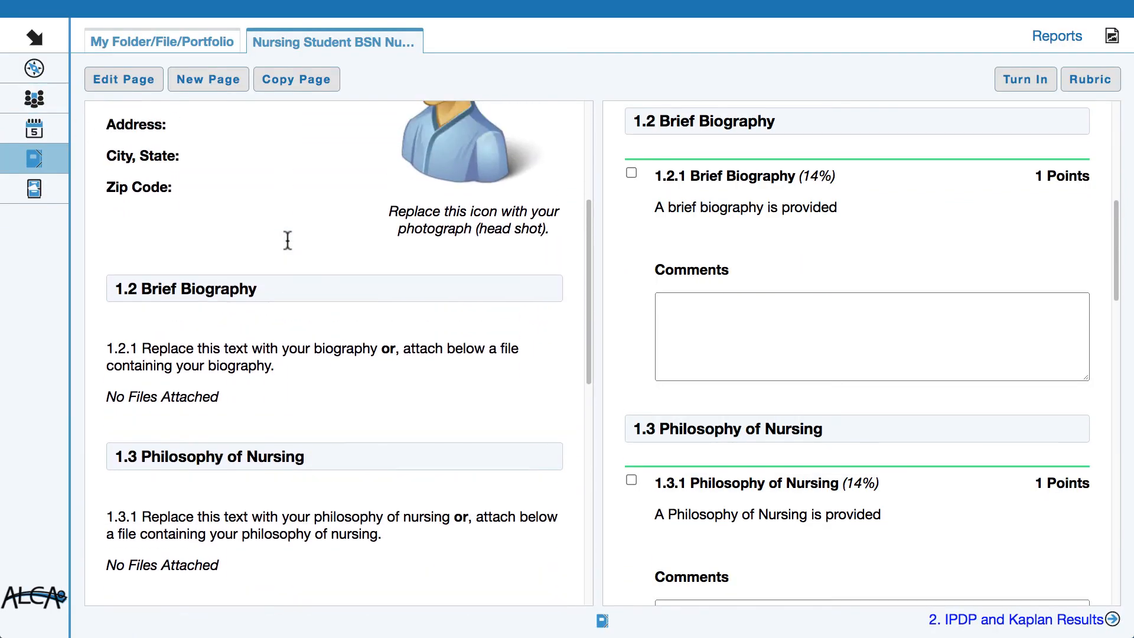
pyautogui.scroll(-7, 287, 241)
pyautogui.scroll(10, 288, 240)
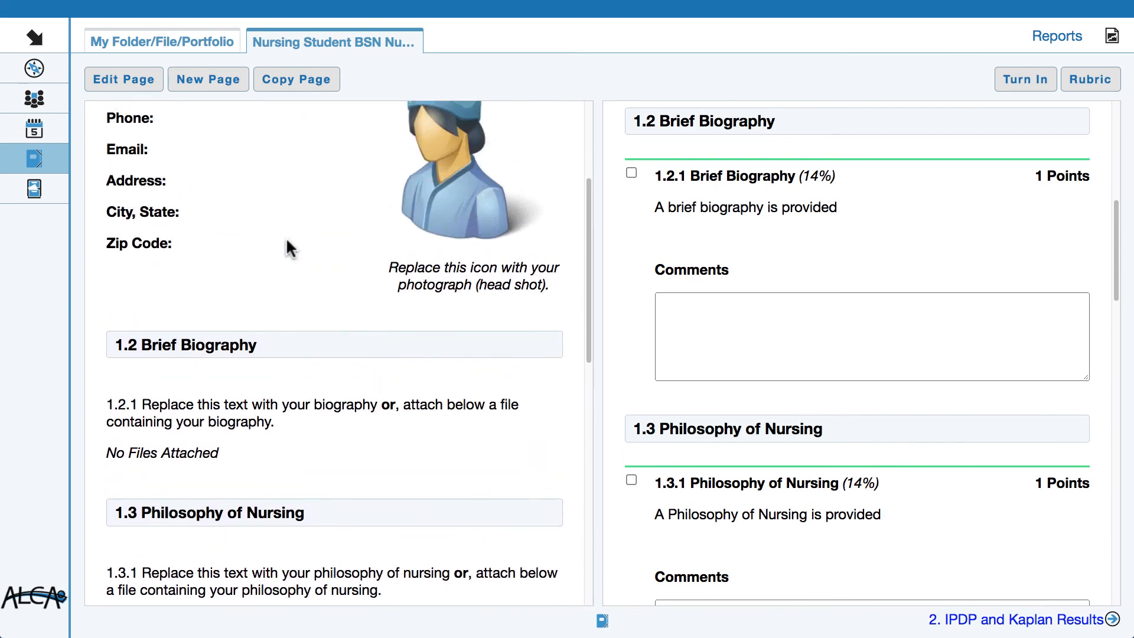
pyautogui.scroll(5, 752, 263)
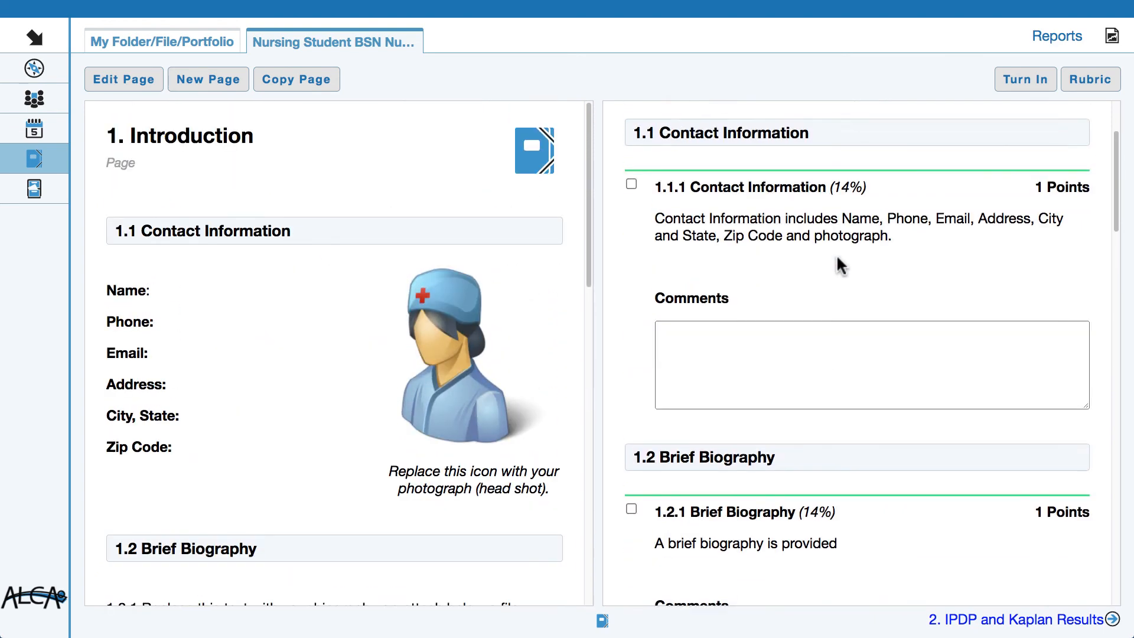
pyautogui.scroll(-5, 839, 266)
pyautogui.scroll(-6, 271, 339)
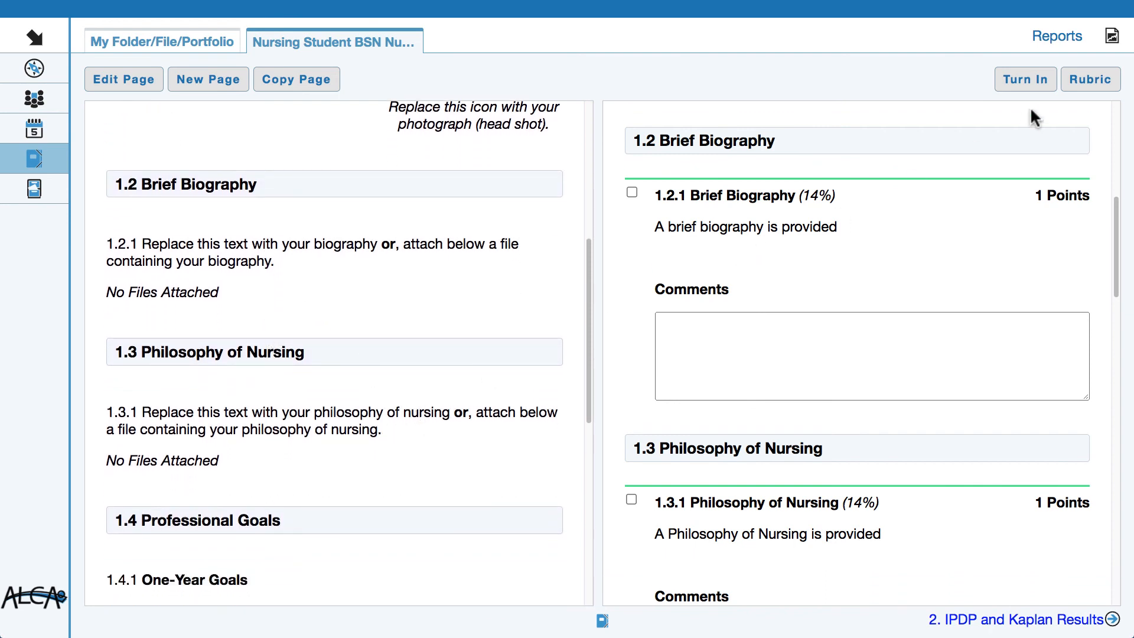
# Step: Hide the rubric so the Introduction page fills the full width, and return to the page's beginning
pyautogui.click(1090, 82)
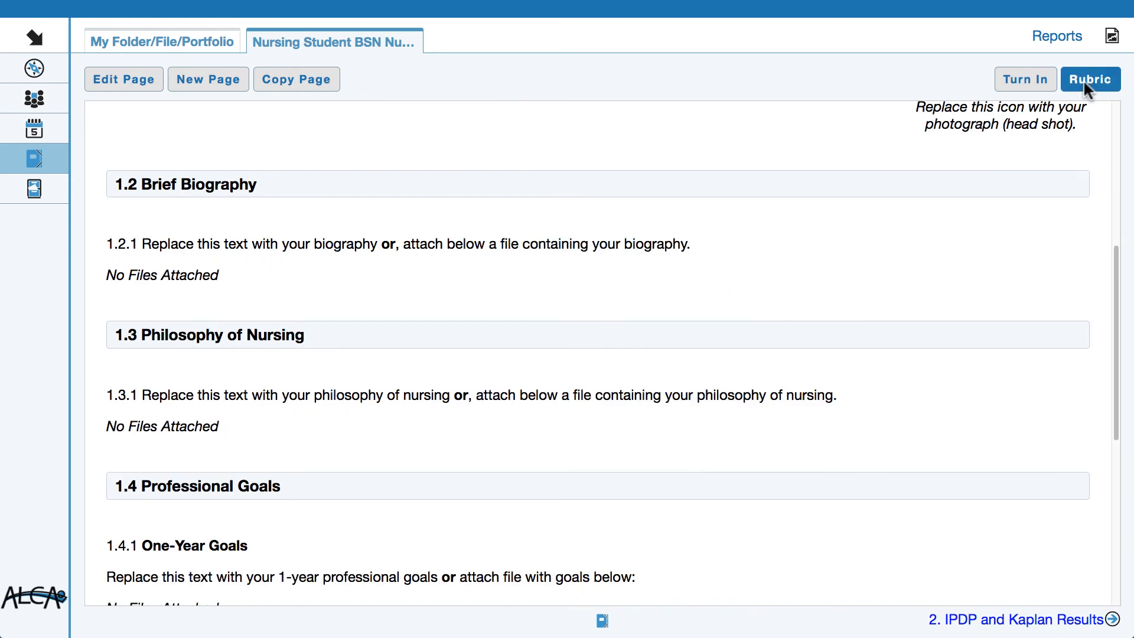
pyautogui.scroll(6, 760, 310)
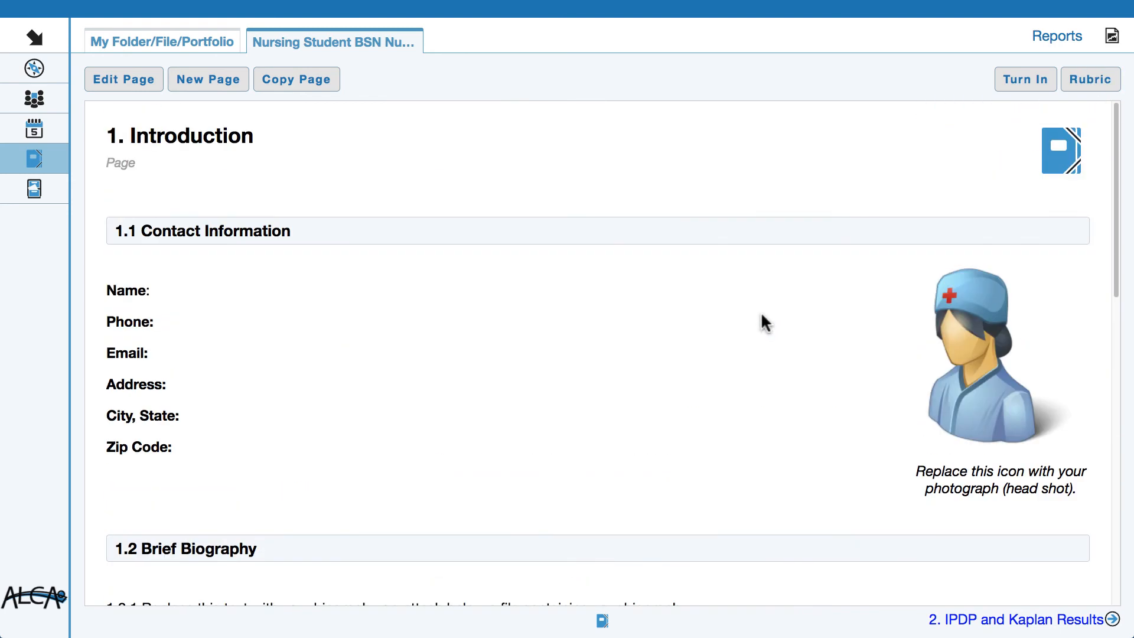